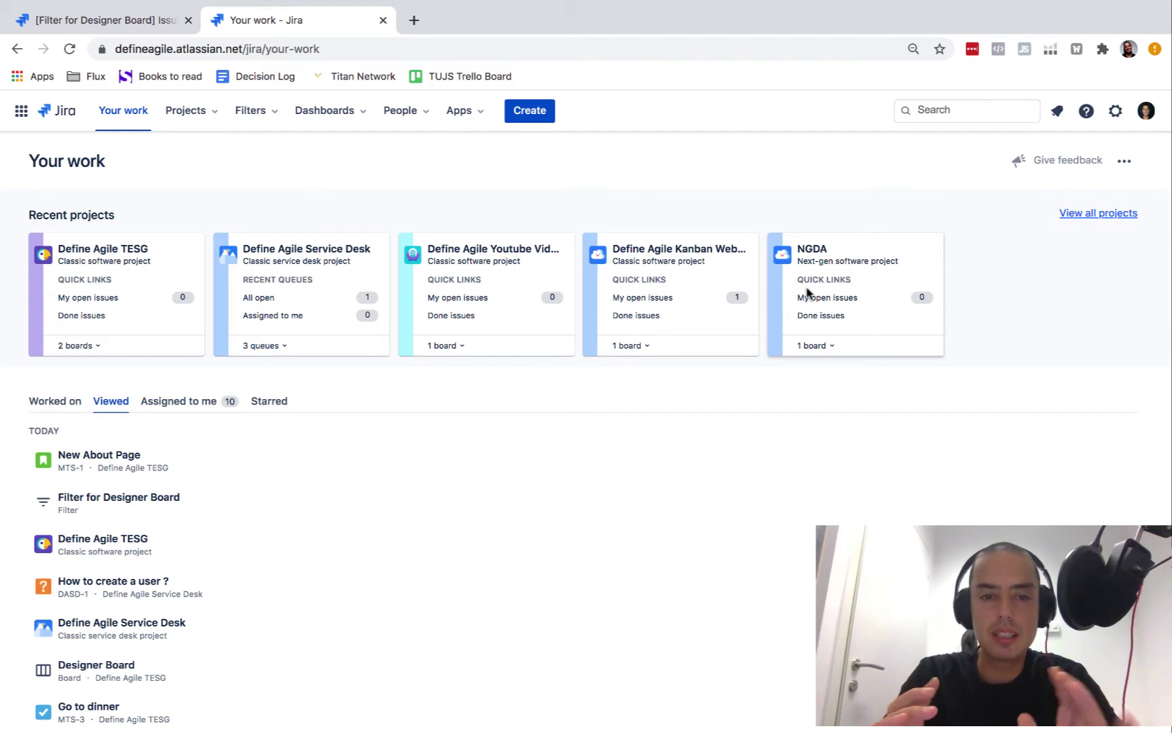
Open the advanced issue search in basic mode, listing all 106 issues newest first
click(260, 111)
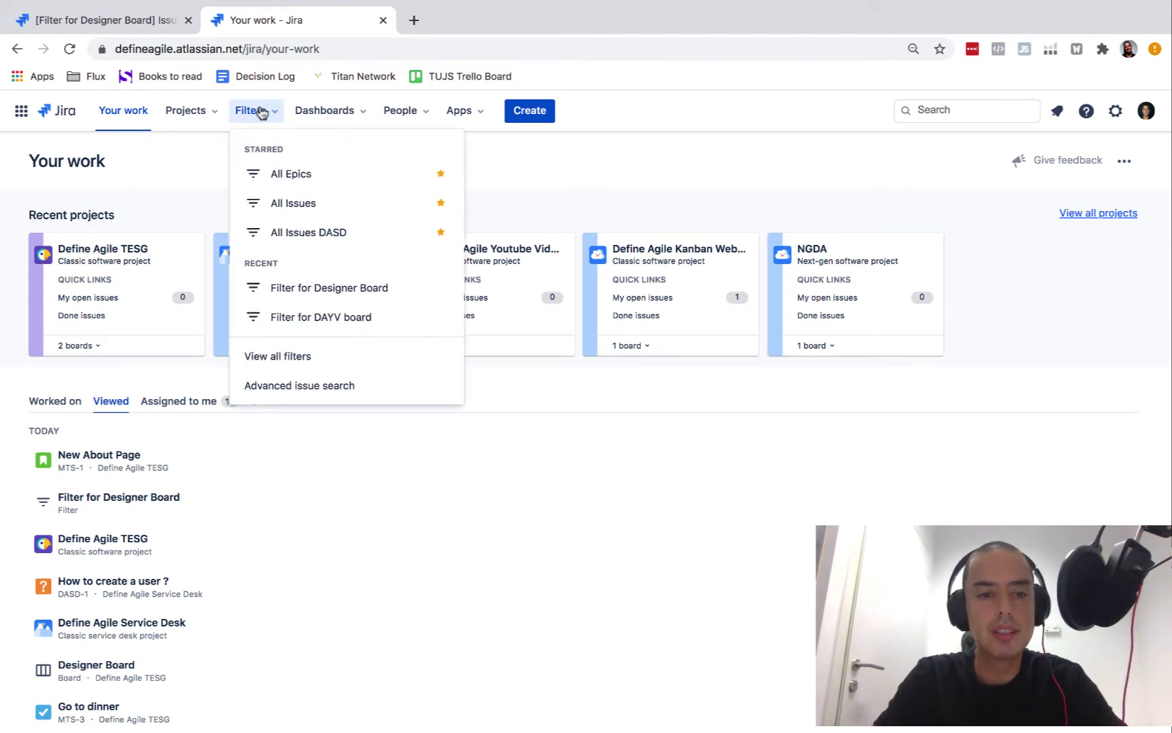
click(307, 387)
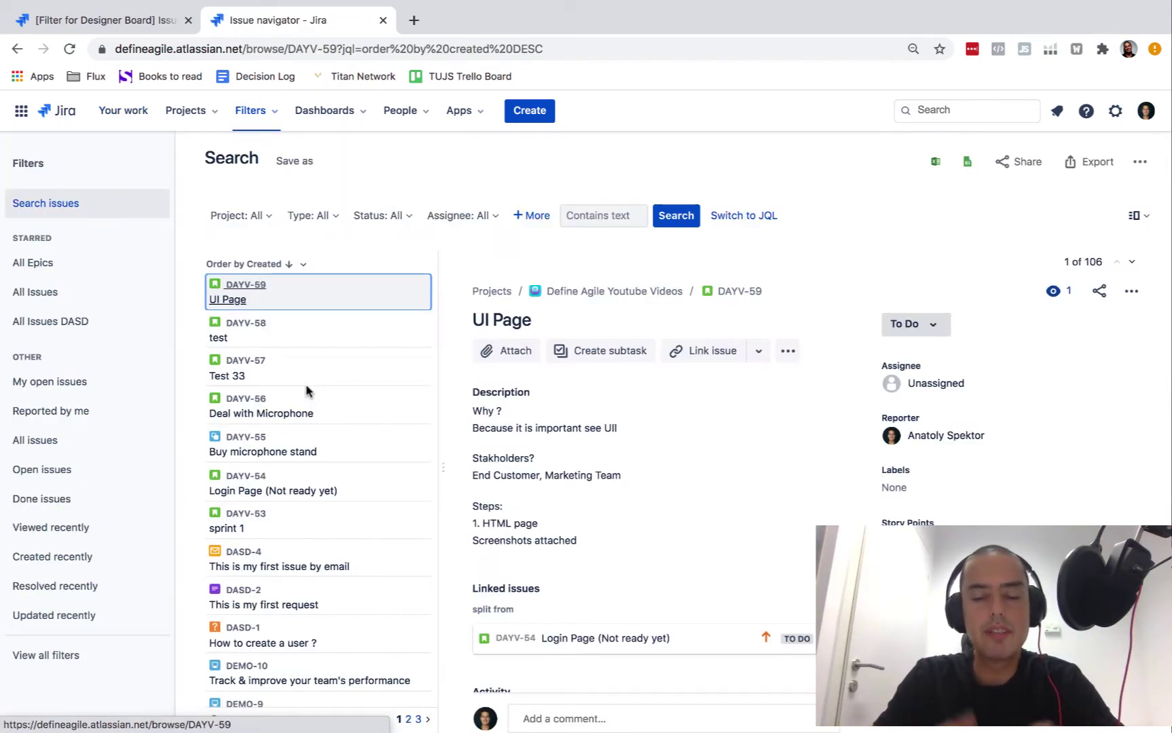
click(745, 217)
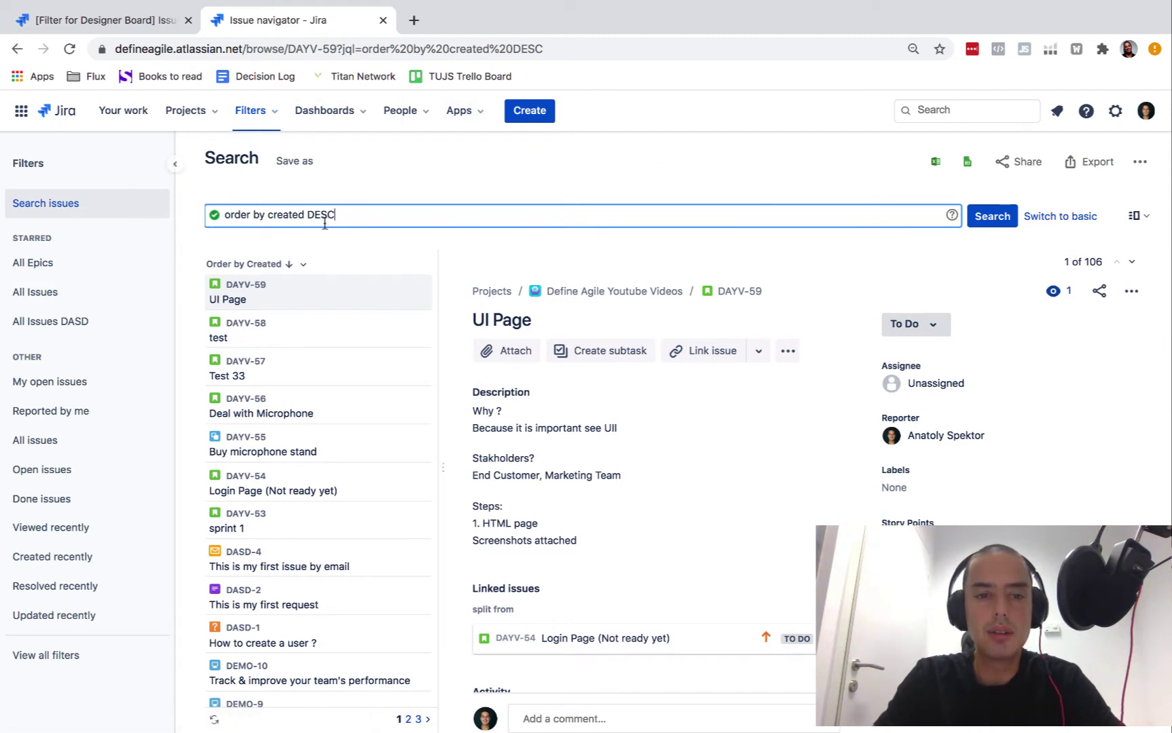
click(1066, 218)
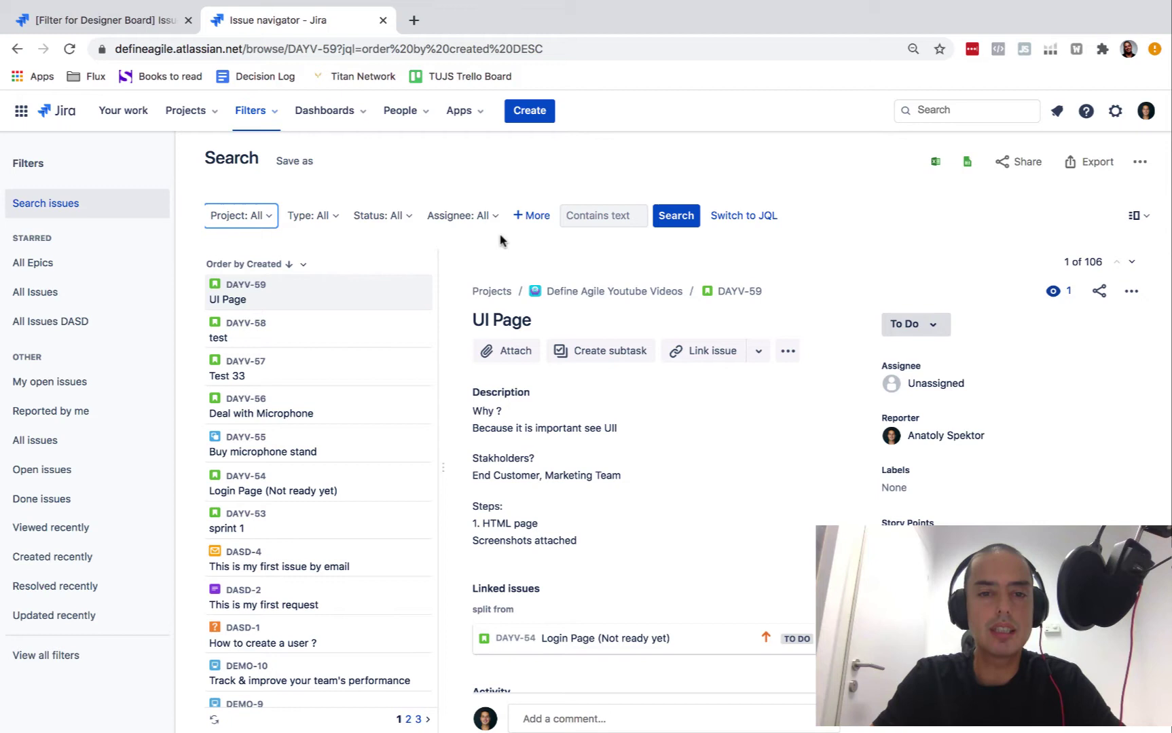
Filter the search by Assignee to Current User, leaving 14 results
click(483, 215)
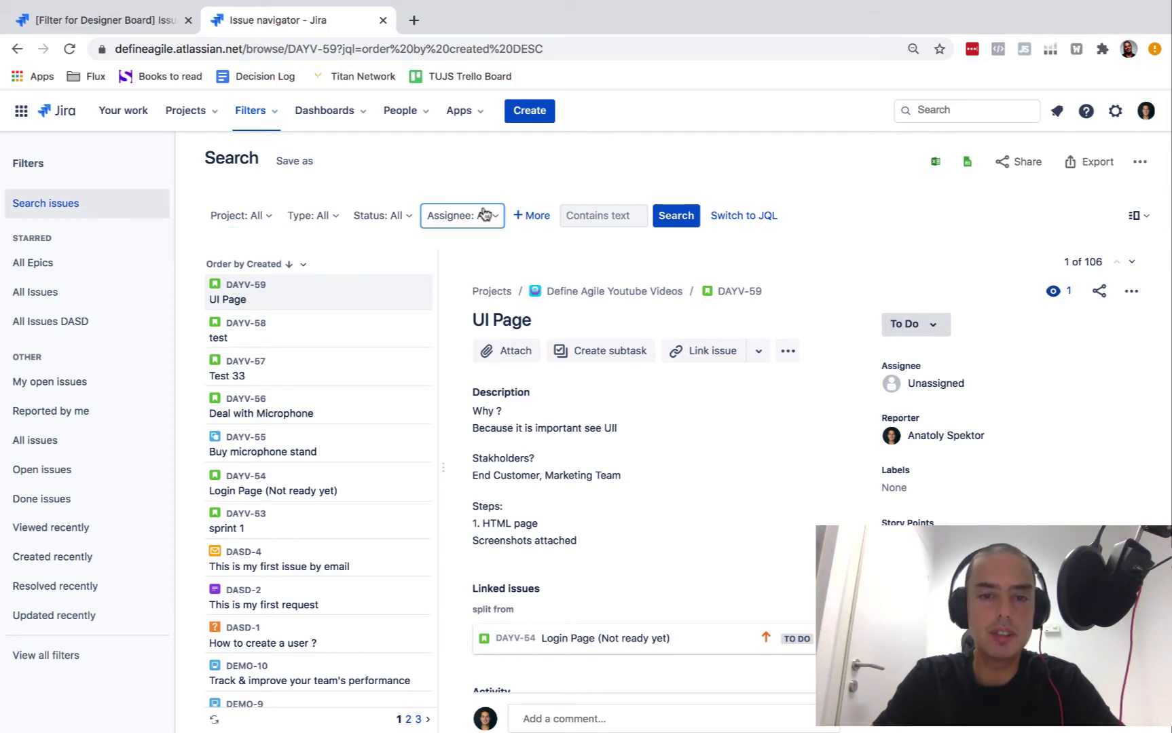
click(436, 278)
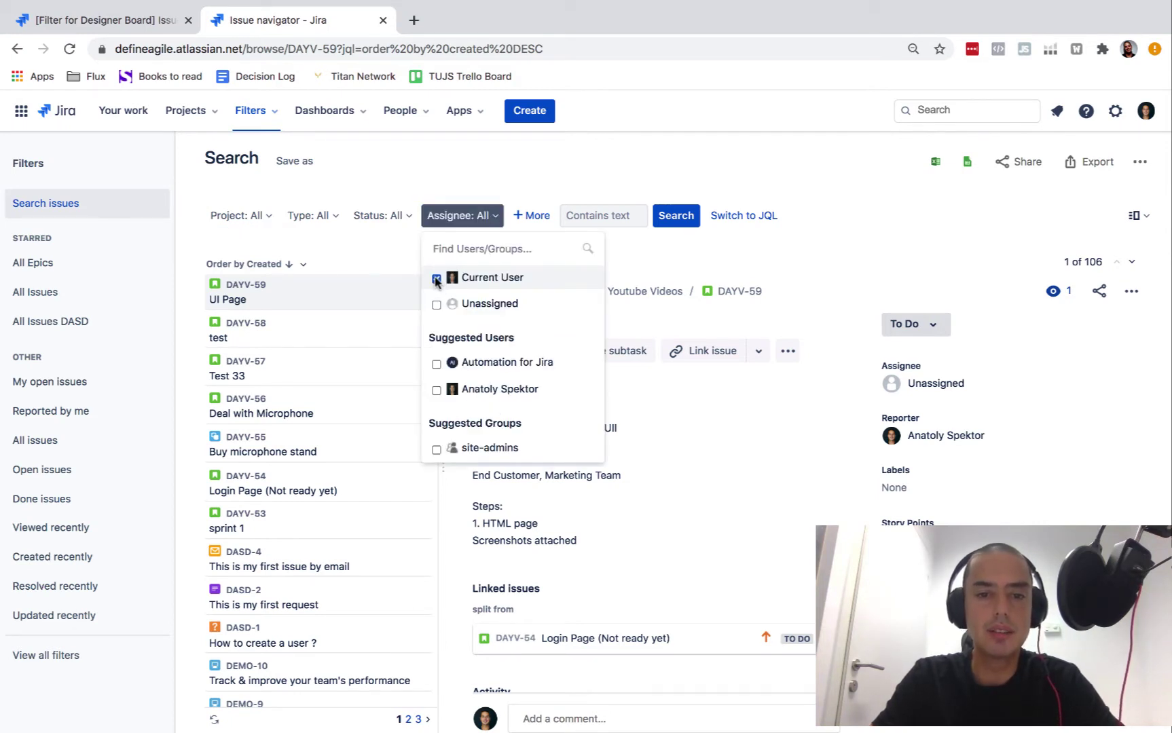
click(871, 232)
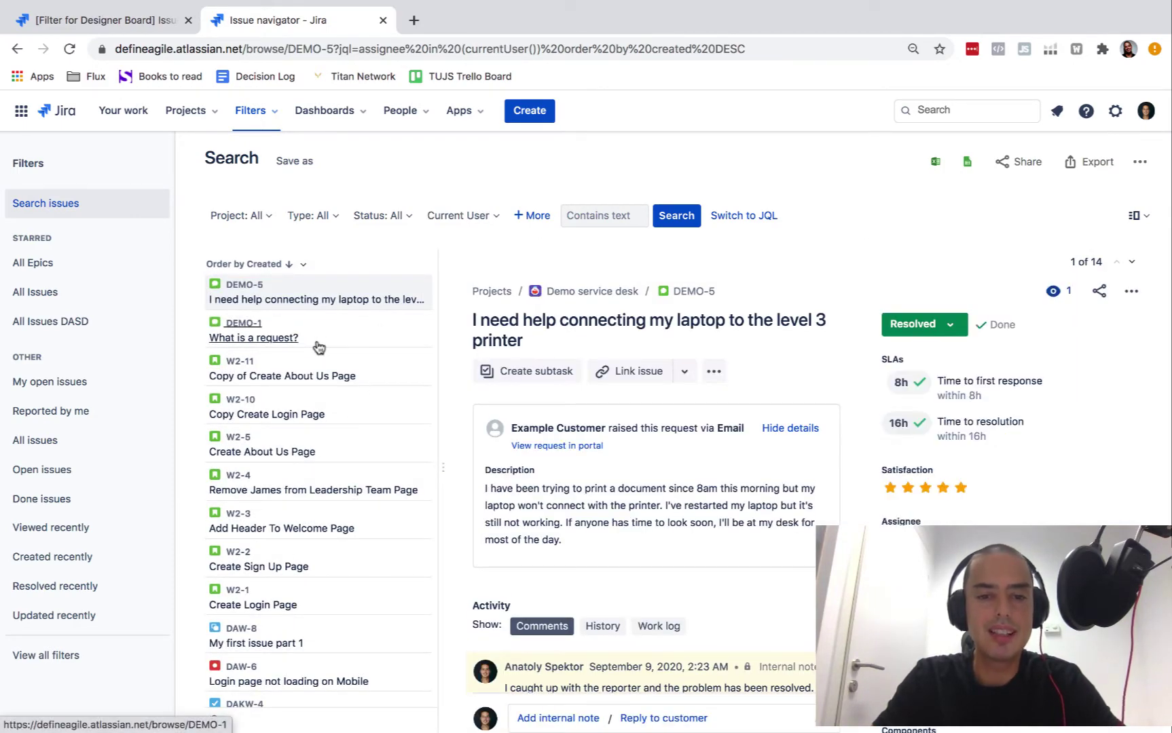
scroll(319, 347, down, 2)
scroll(318, 348, up, 2)
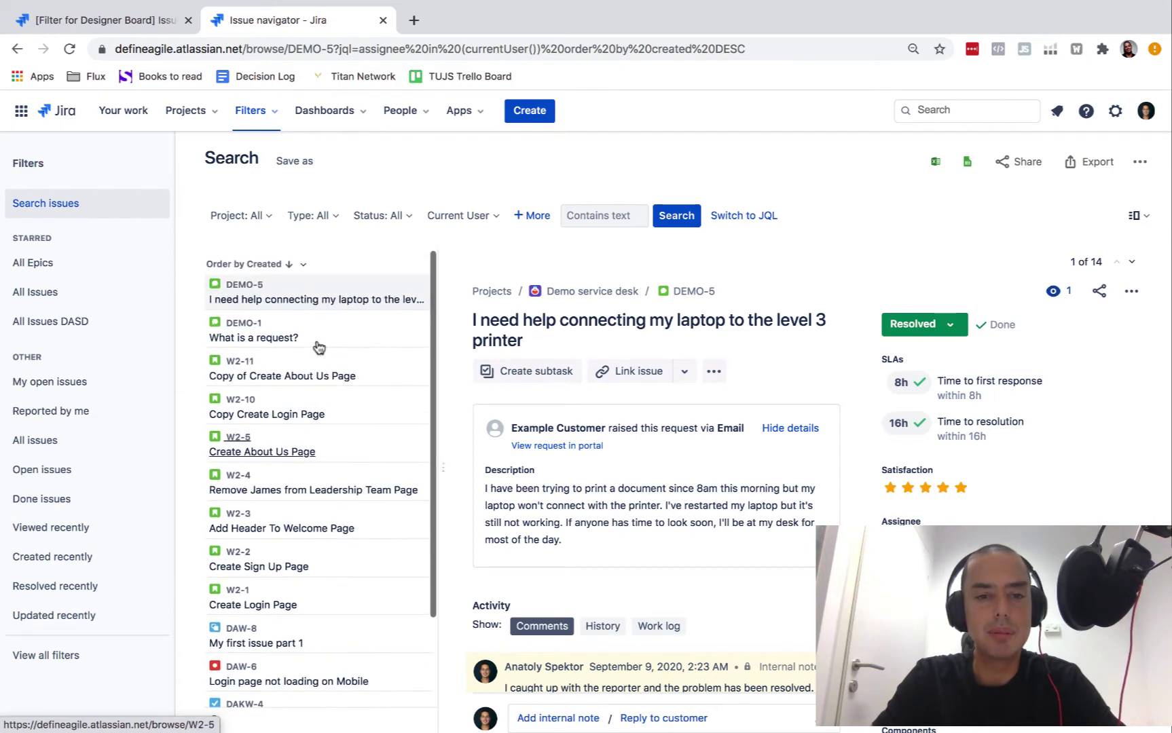
Browse the Status filter options and close the list without choosing any status
click(399, 218)
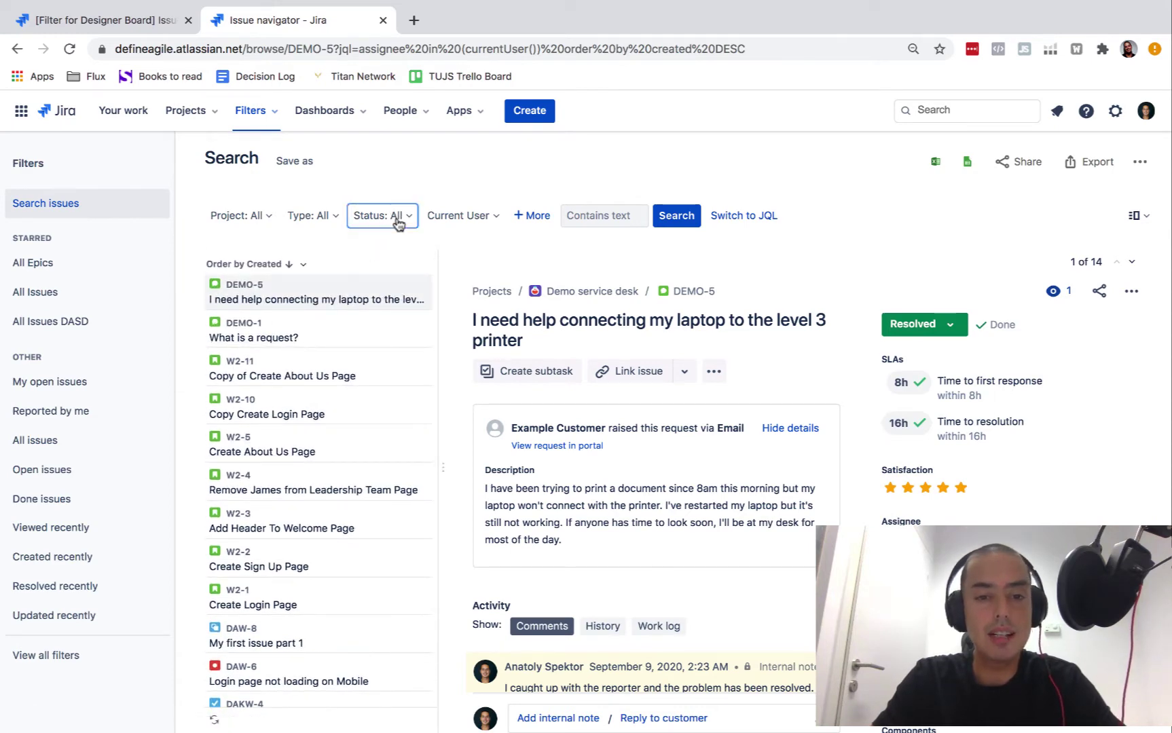
scroll(425, 376, down, 8)
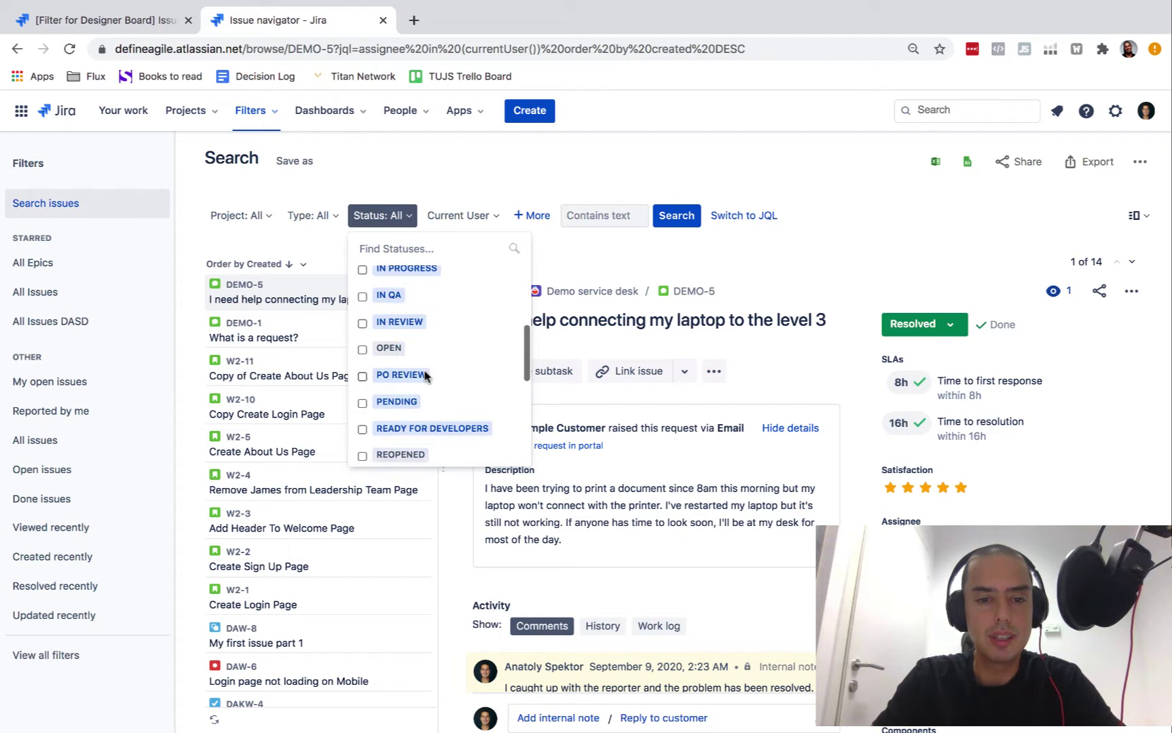
scroll(425, 377, up, 7)
scroll(425, 376, up, 1)
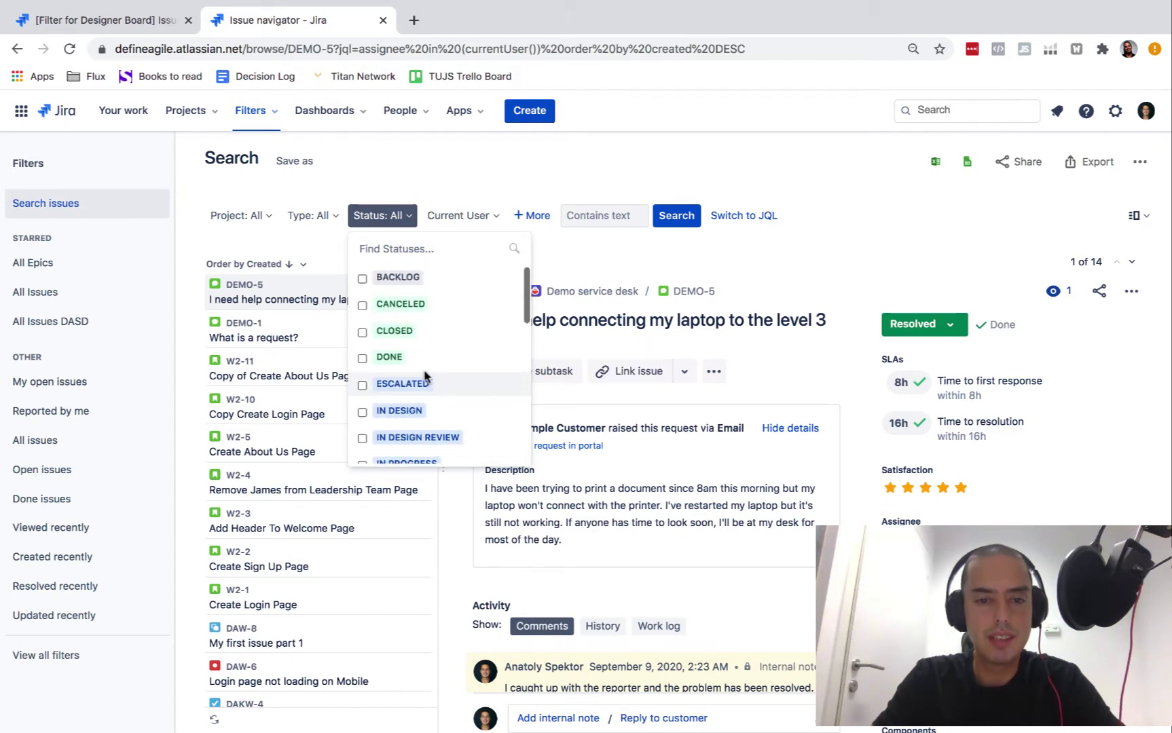
scroll(425, 375, down, 8)
scroll(425, 376, up, 8)
scroll(425, 375, down, 8)
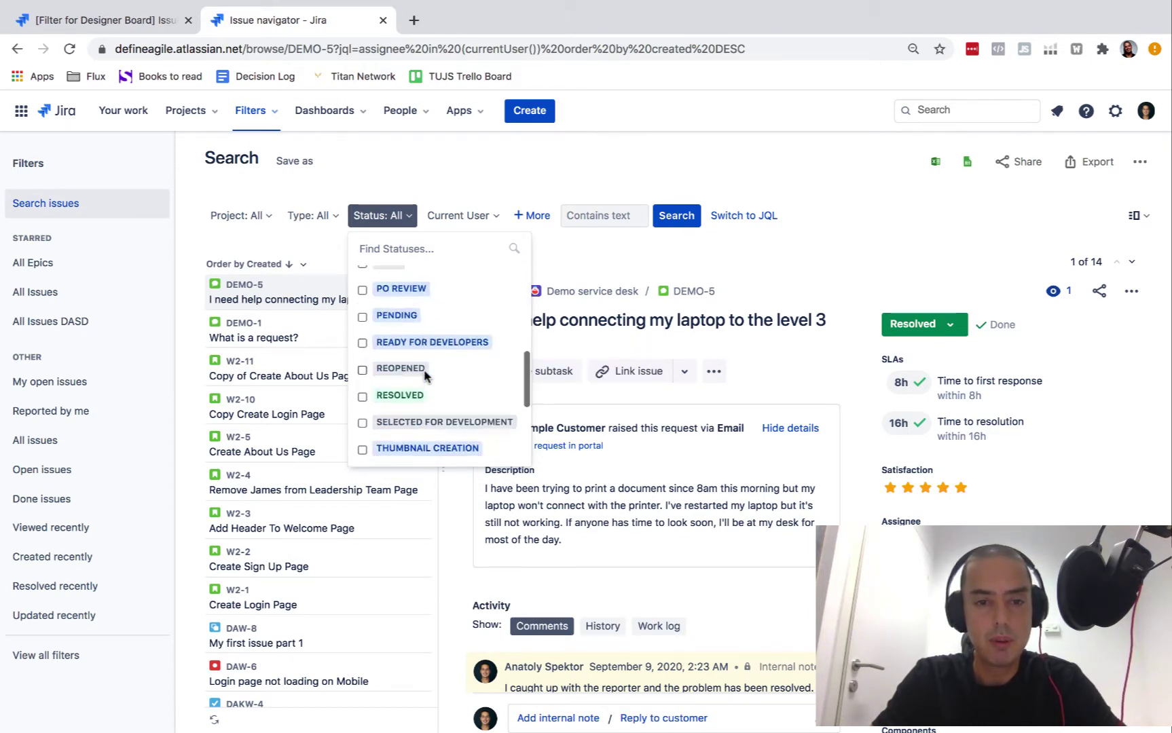
scroll(425, 375, up, 8)
click(860, 241)
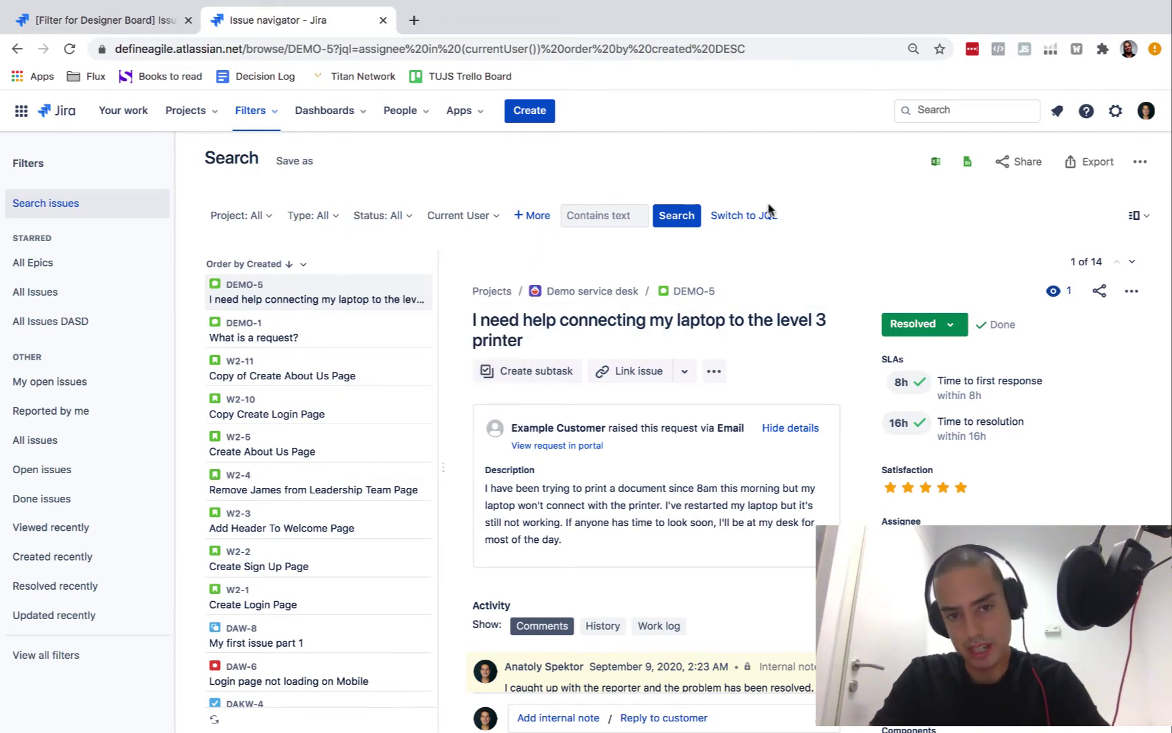
Append 'AND resolution is EMPTY' to the JQL query and run it, leaving 11 issues
click(749, 217)
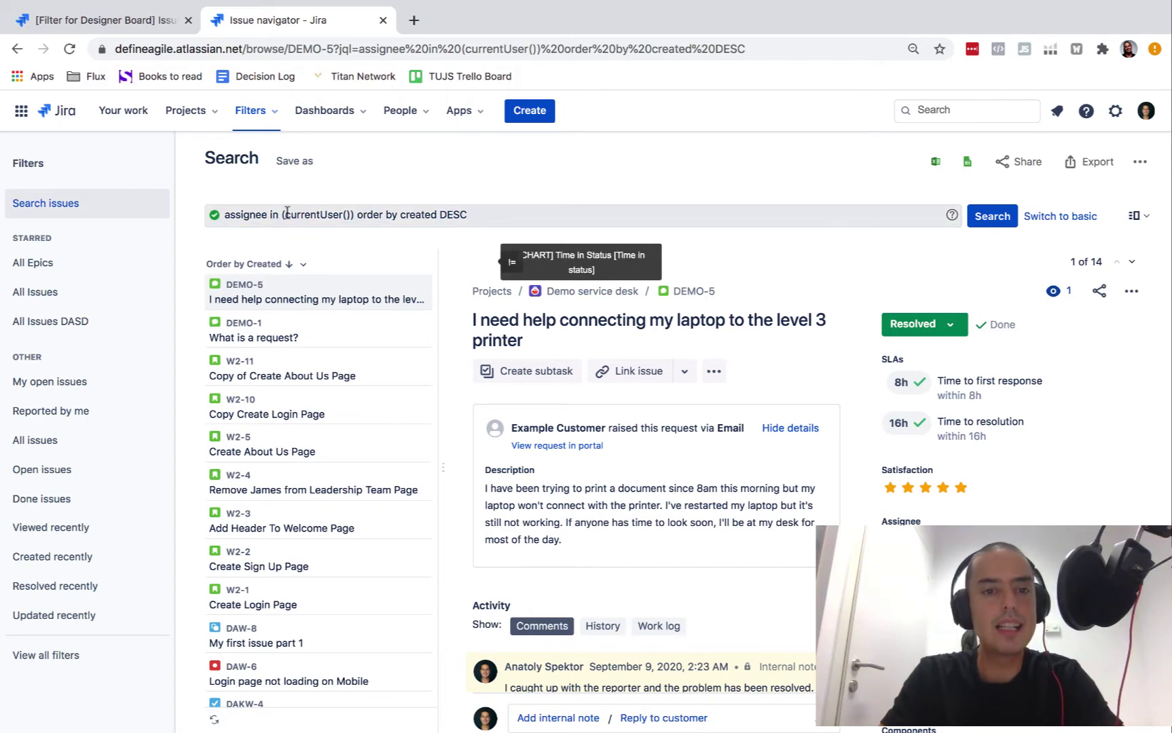
click(353, 216)
text(AND reso)
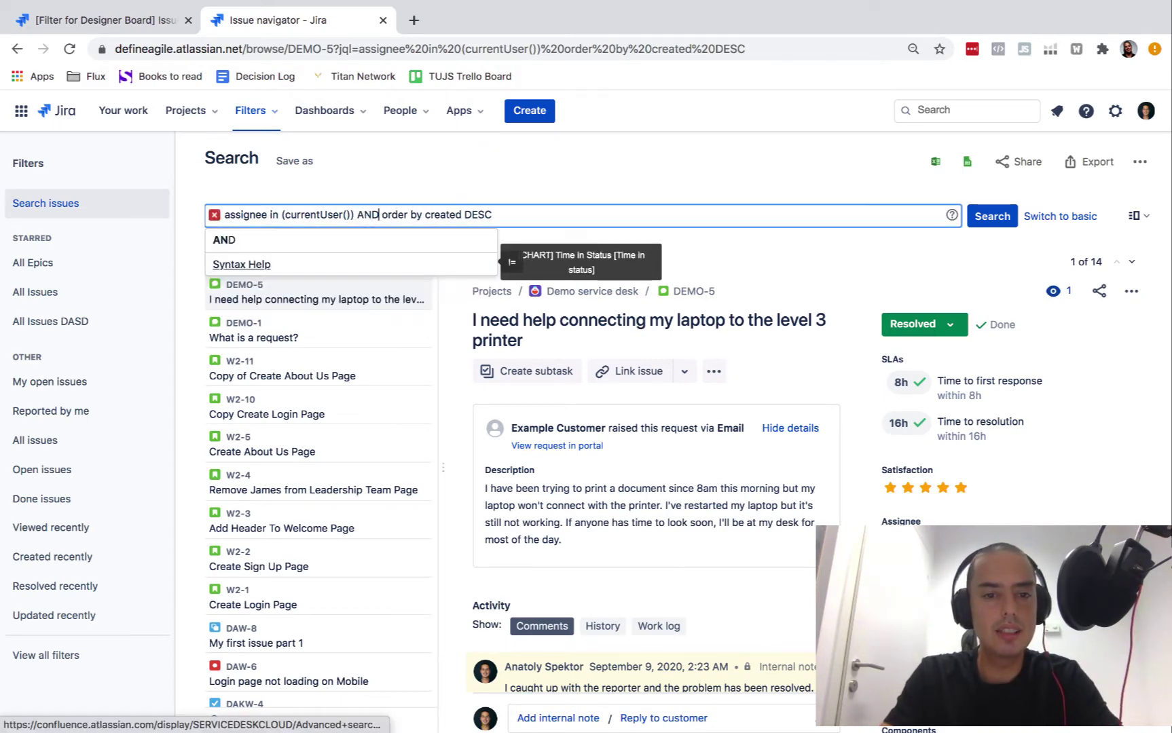
text(lution is )
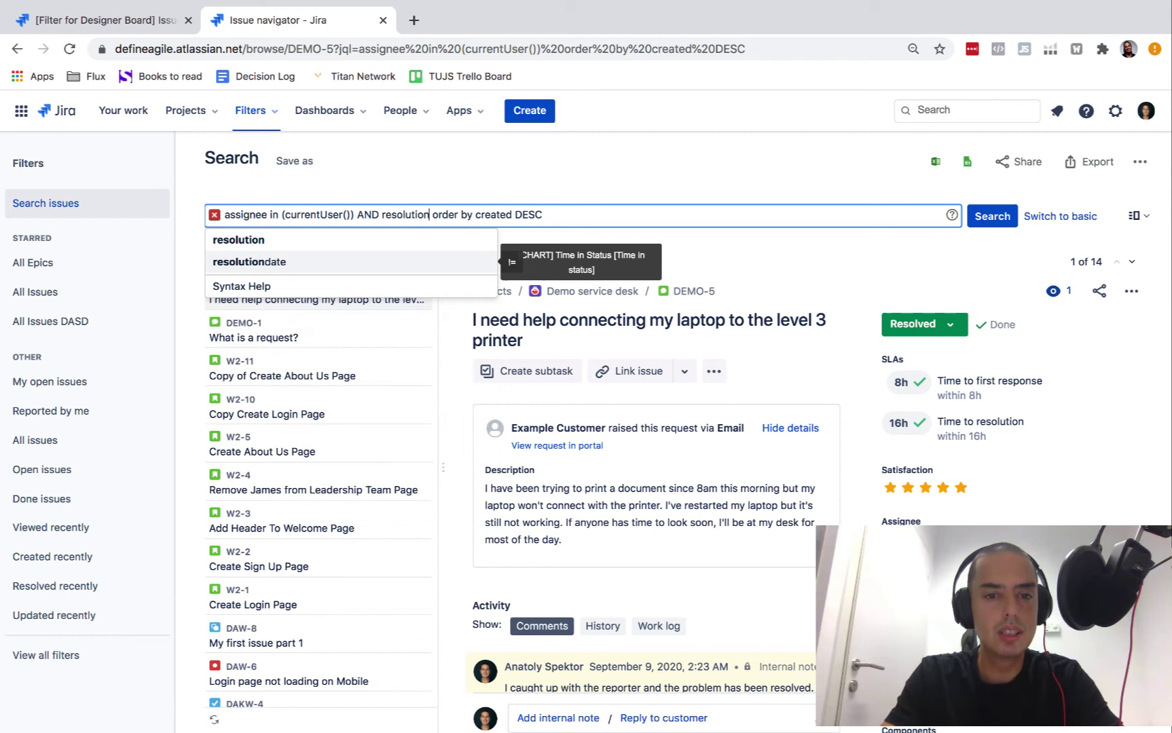
text(EMPTY)
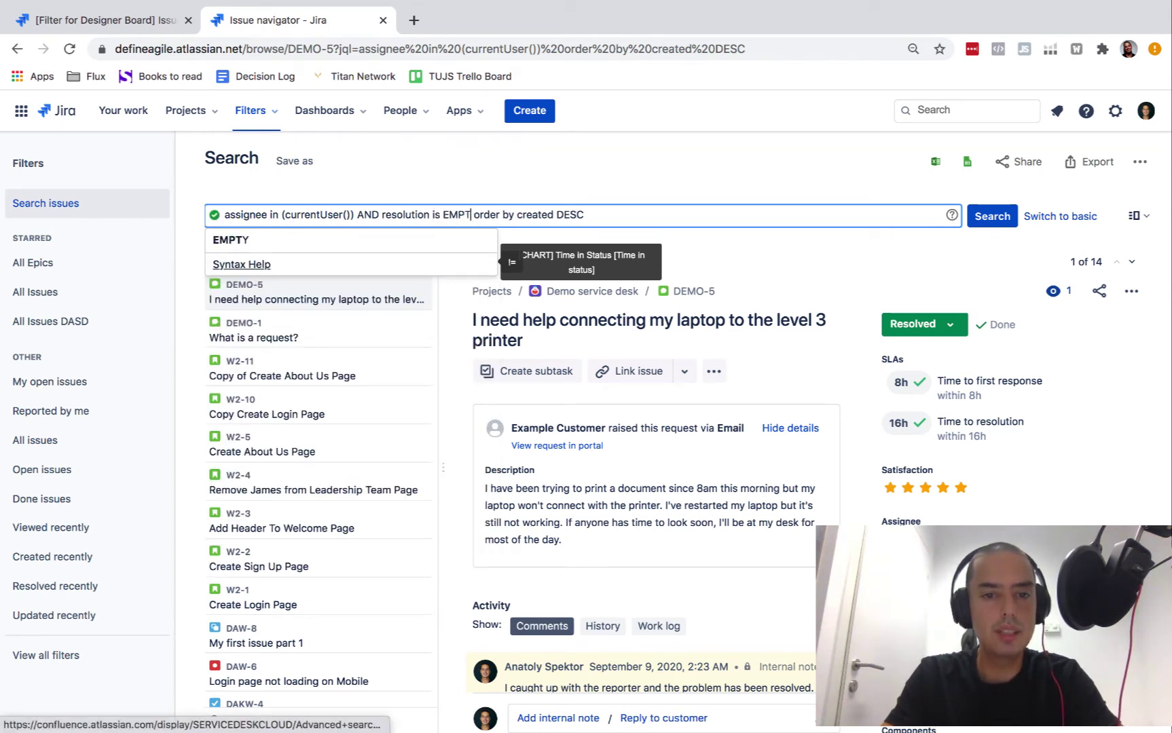
click(470, 191)
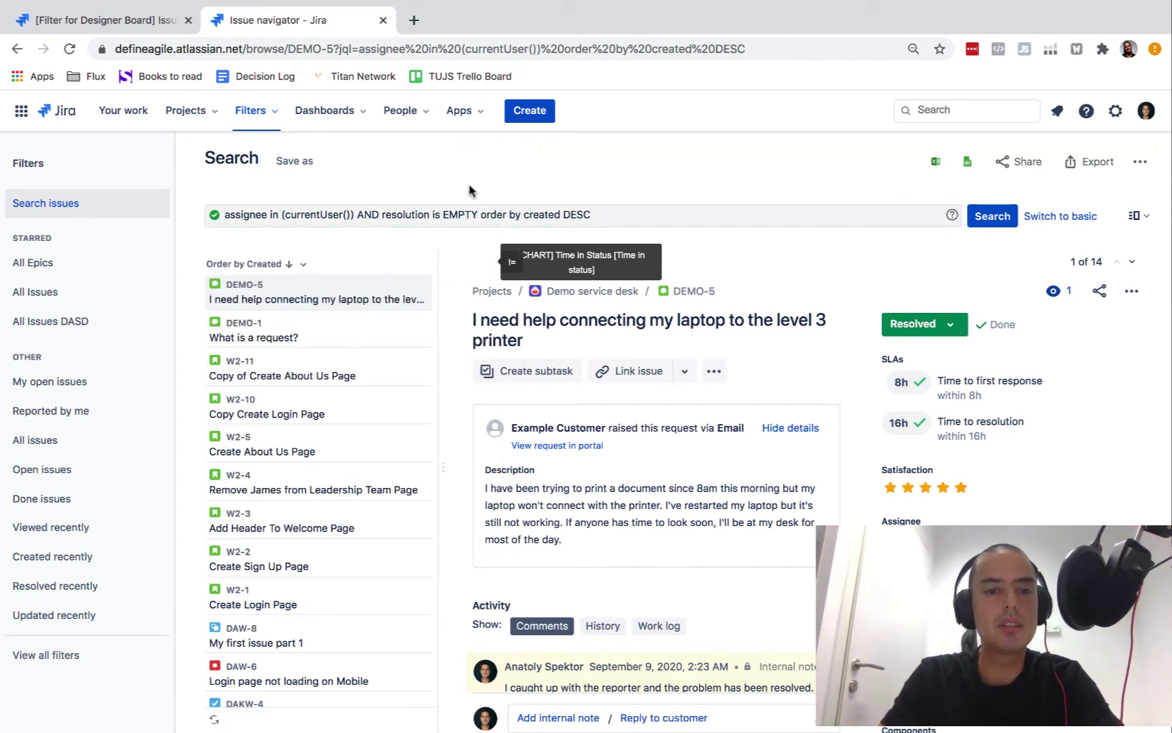
click(991, 217)
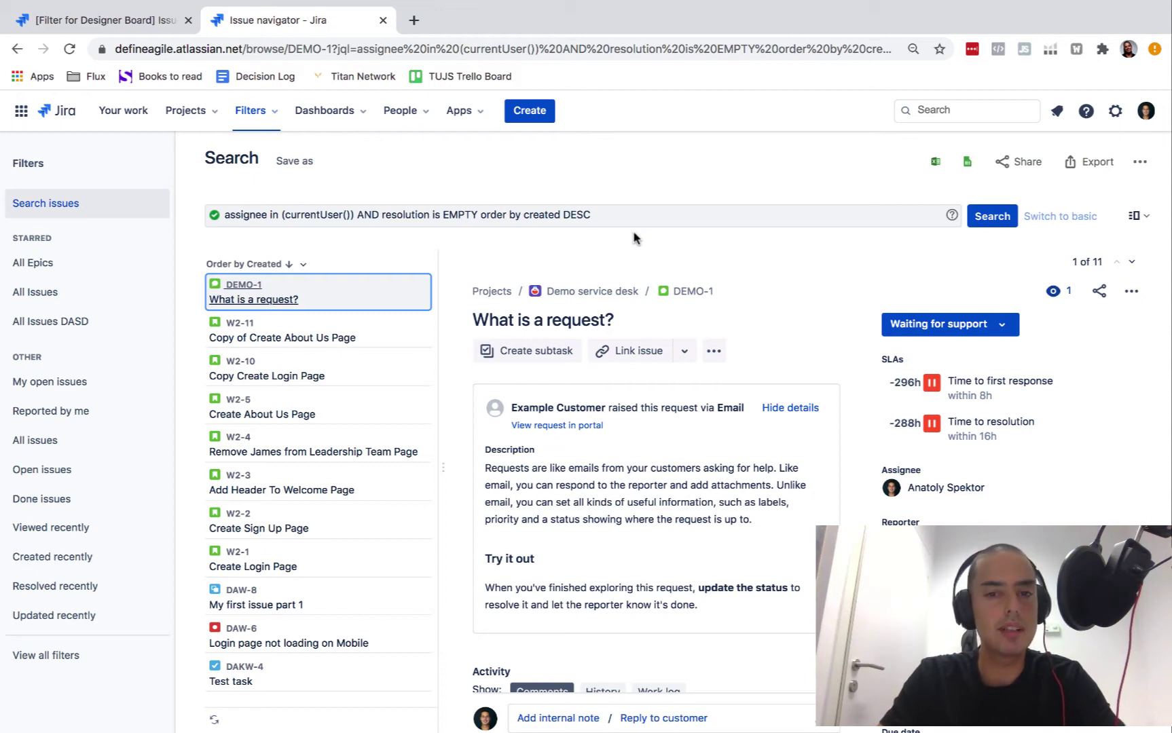
Save the current search as a filter named 'All My Issues'
click(292, 160)
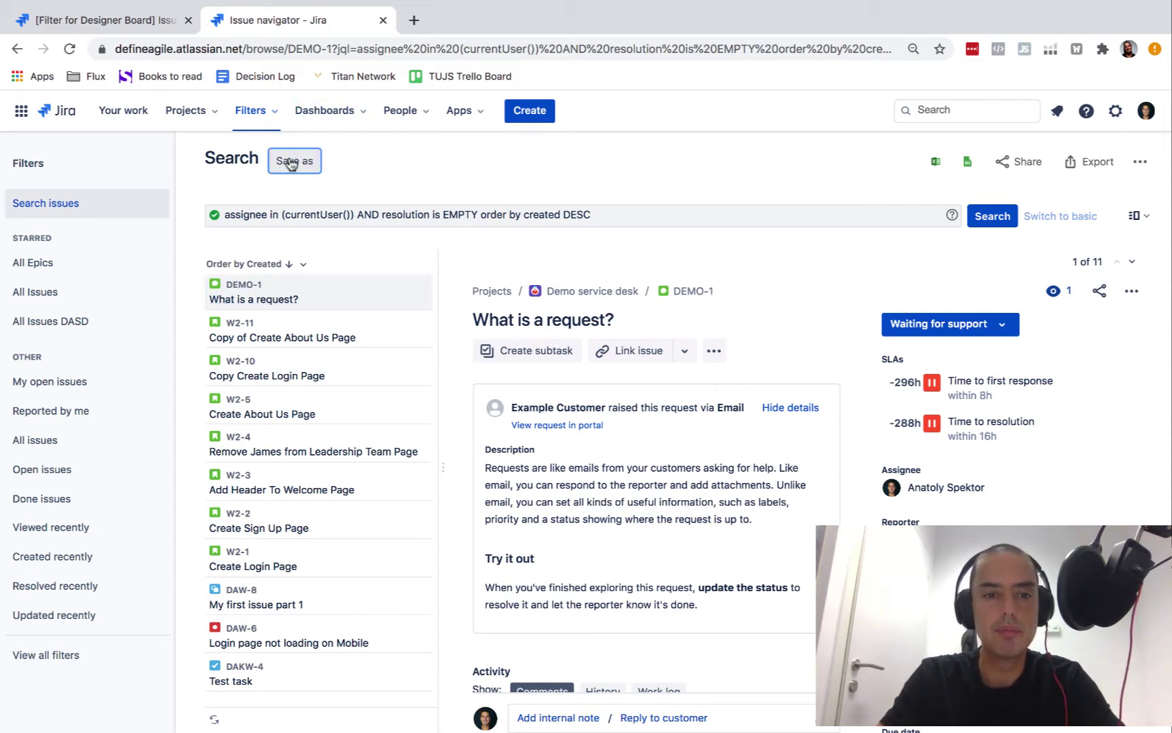
text(All issee)
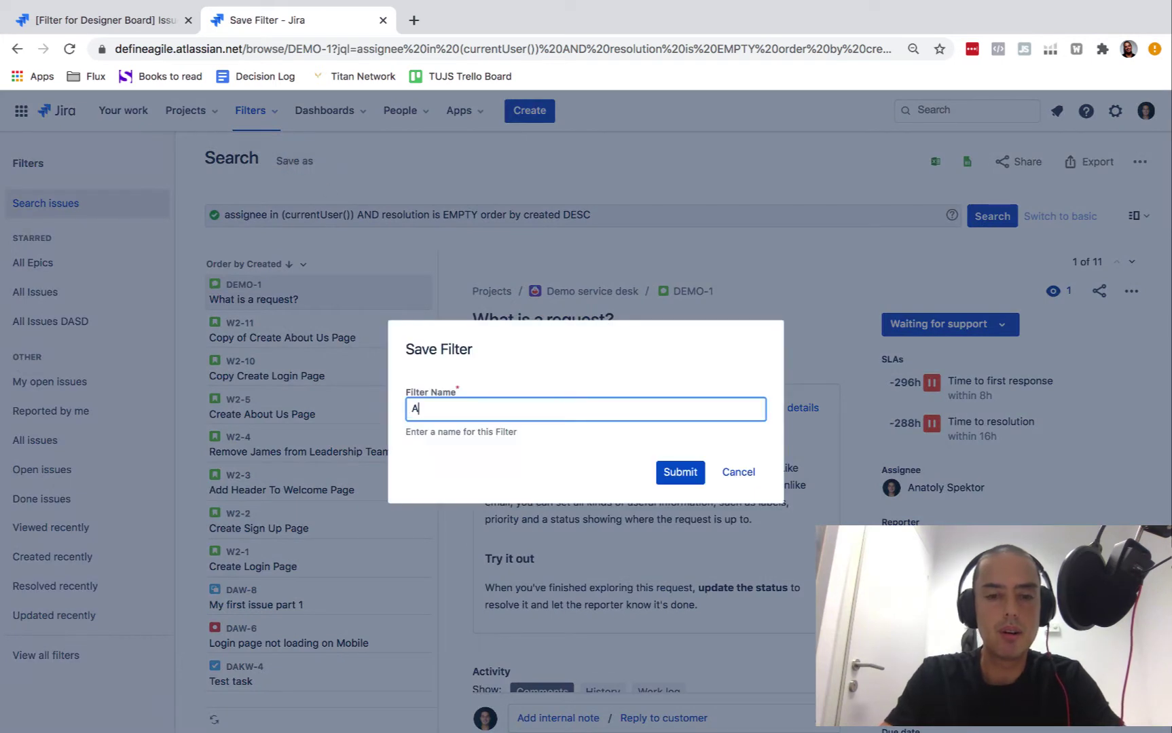
key(BackSpace)
key(BackSpace)
key(BackSpace)
key(BackSpace)
key(BackSpace)
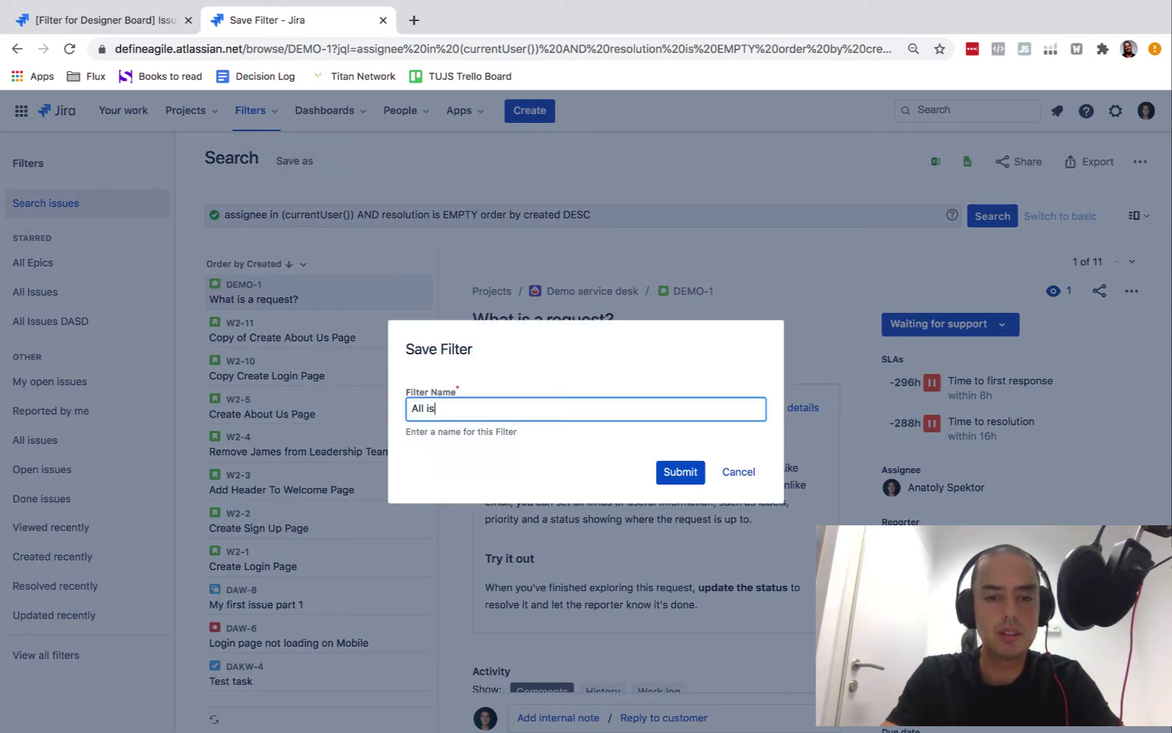
text(My Issues)
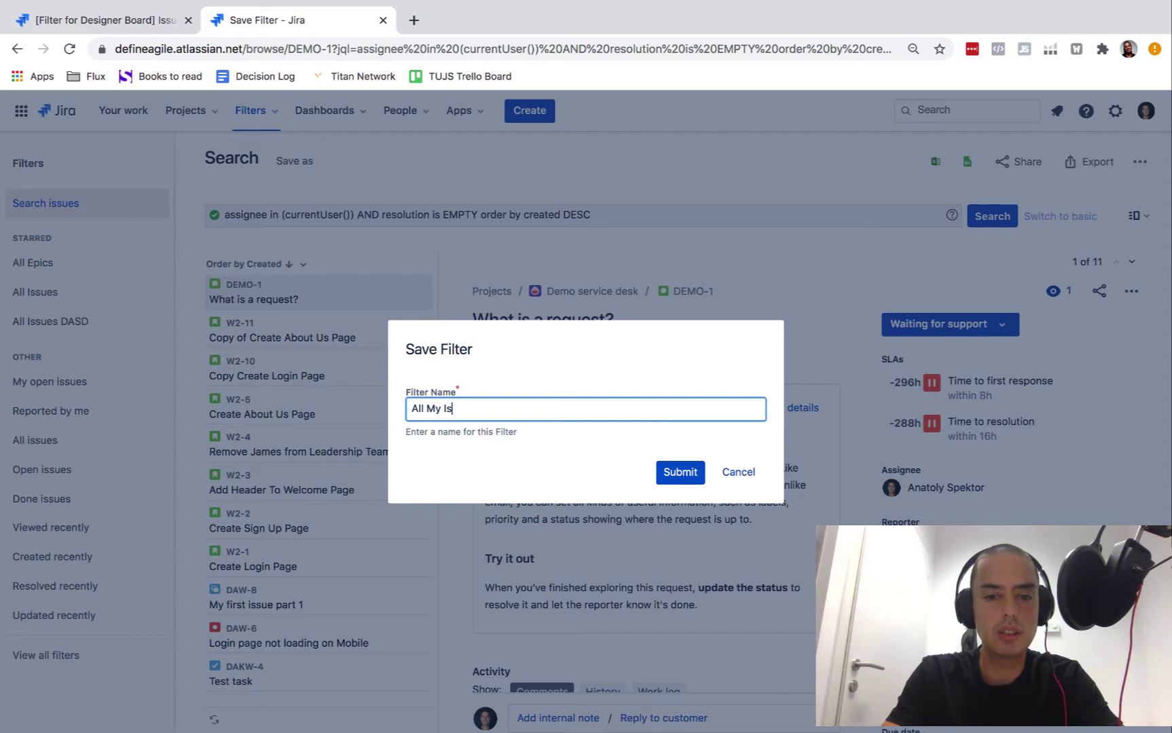
click(682, 472)
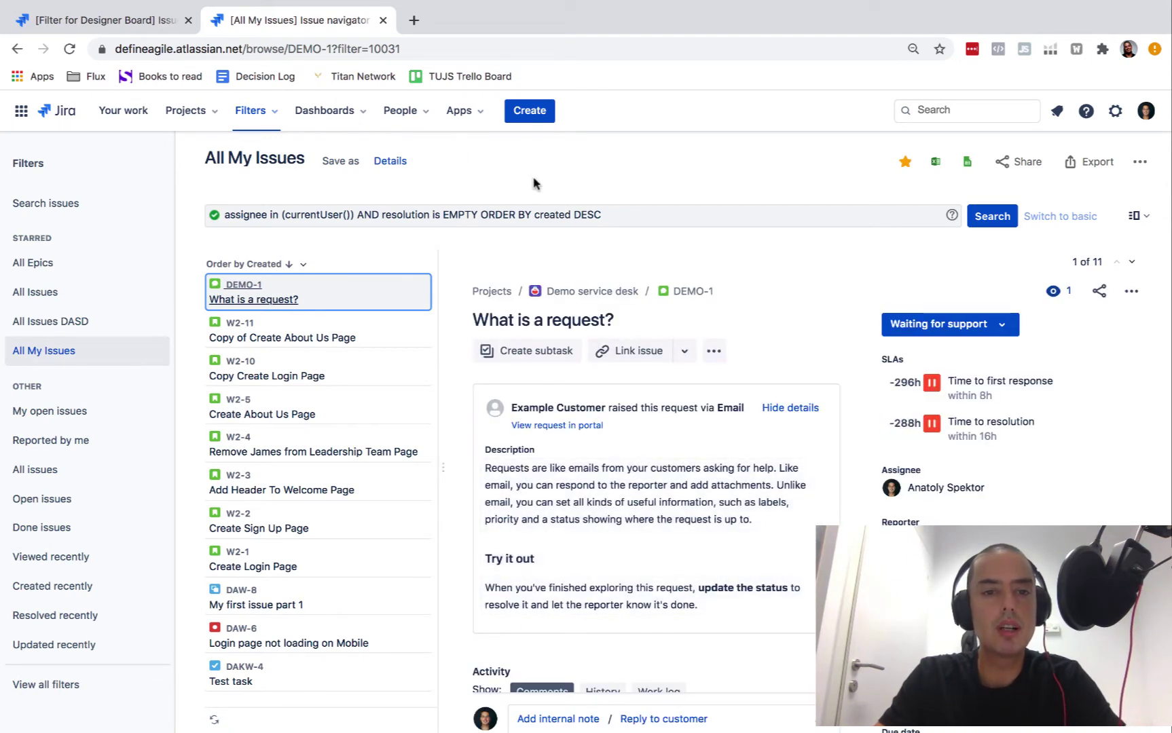
Give the All My Issues filter Public access in its permissions and save
click(392, 163)
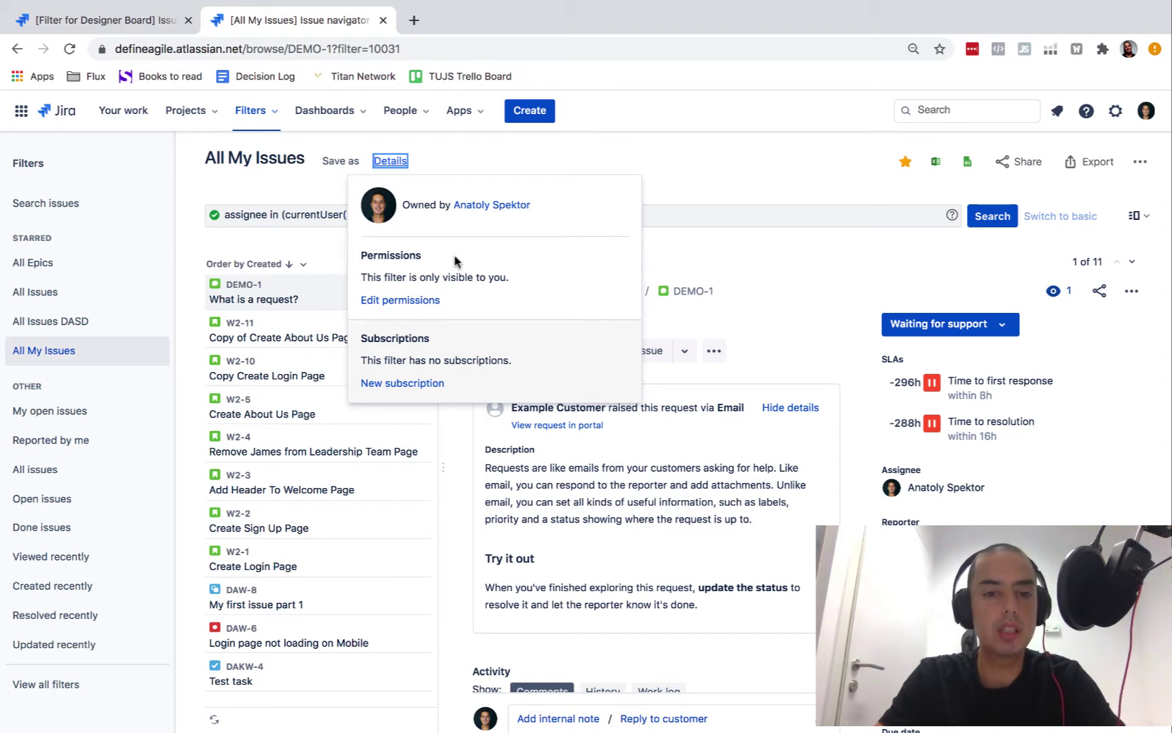
click(396, 302)
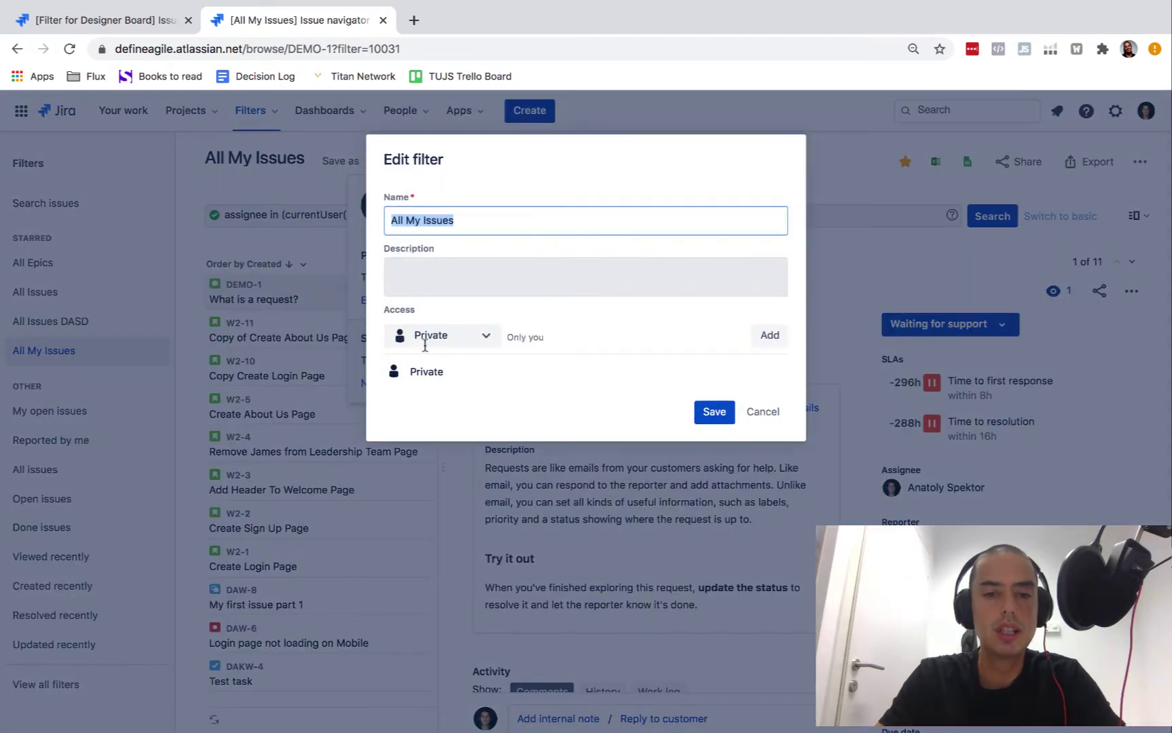
click(482, 339)
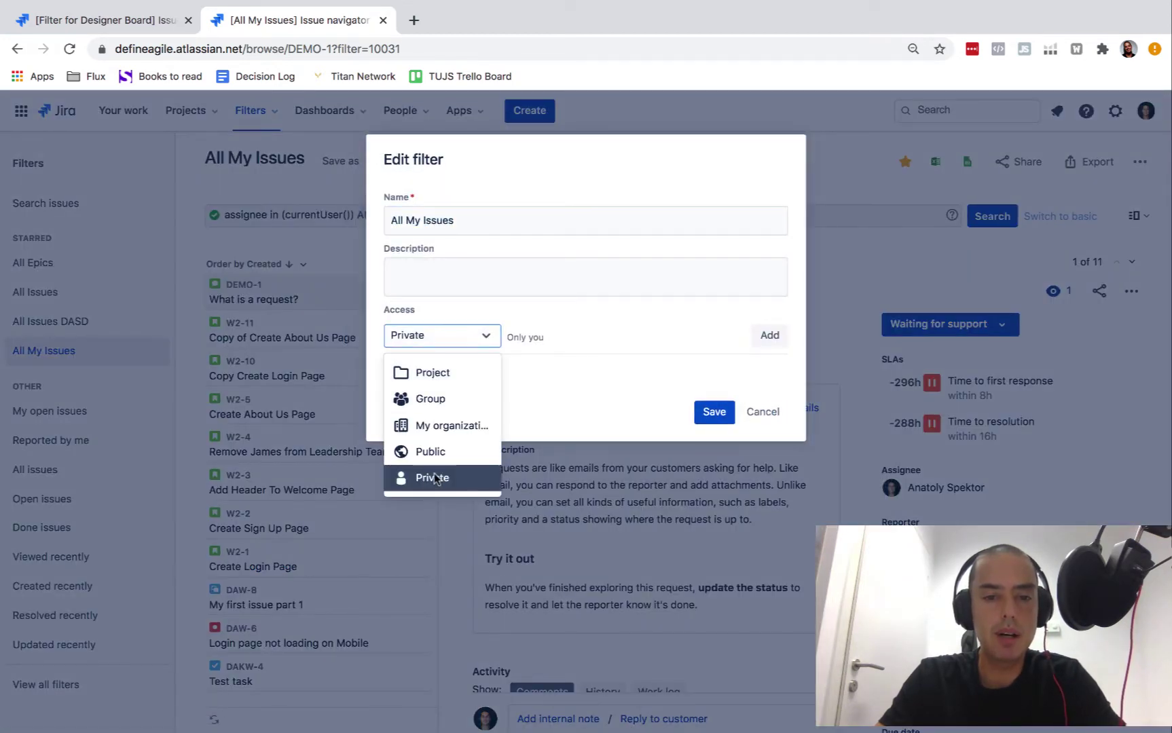
click(438, 450)
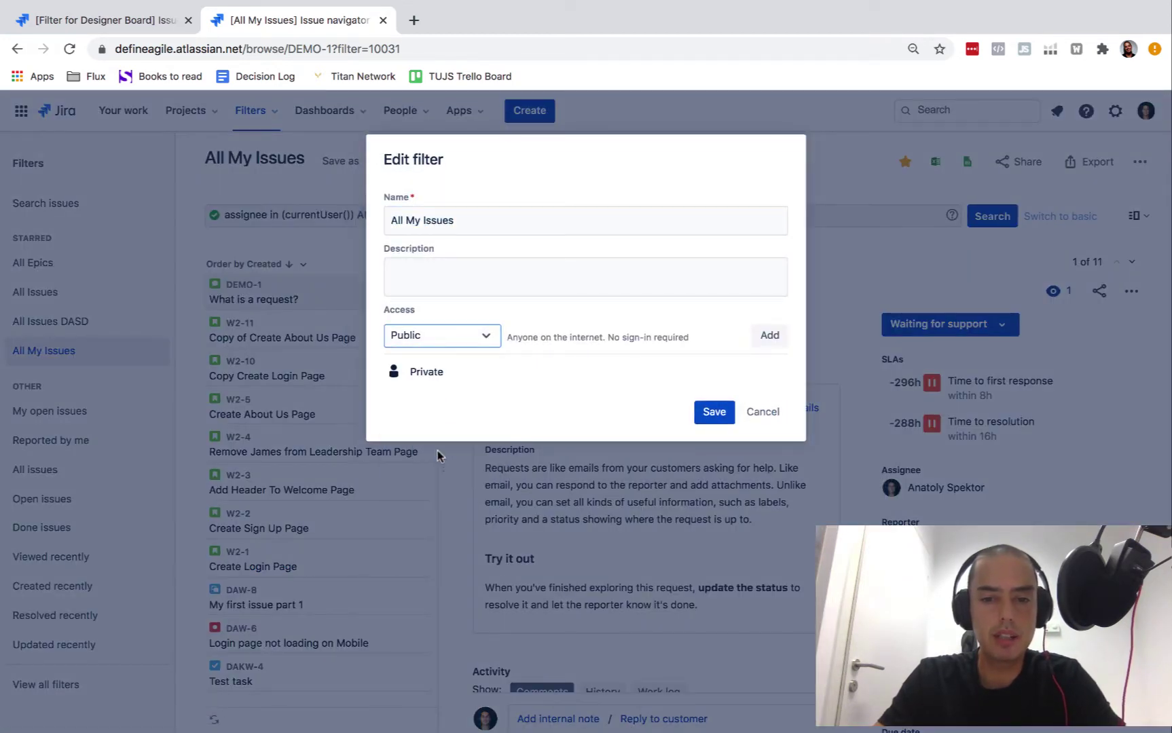
click(769, 337)
click(712, 414)
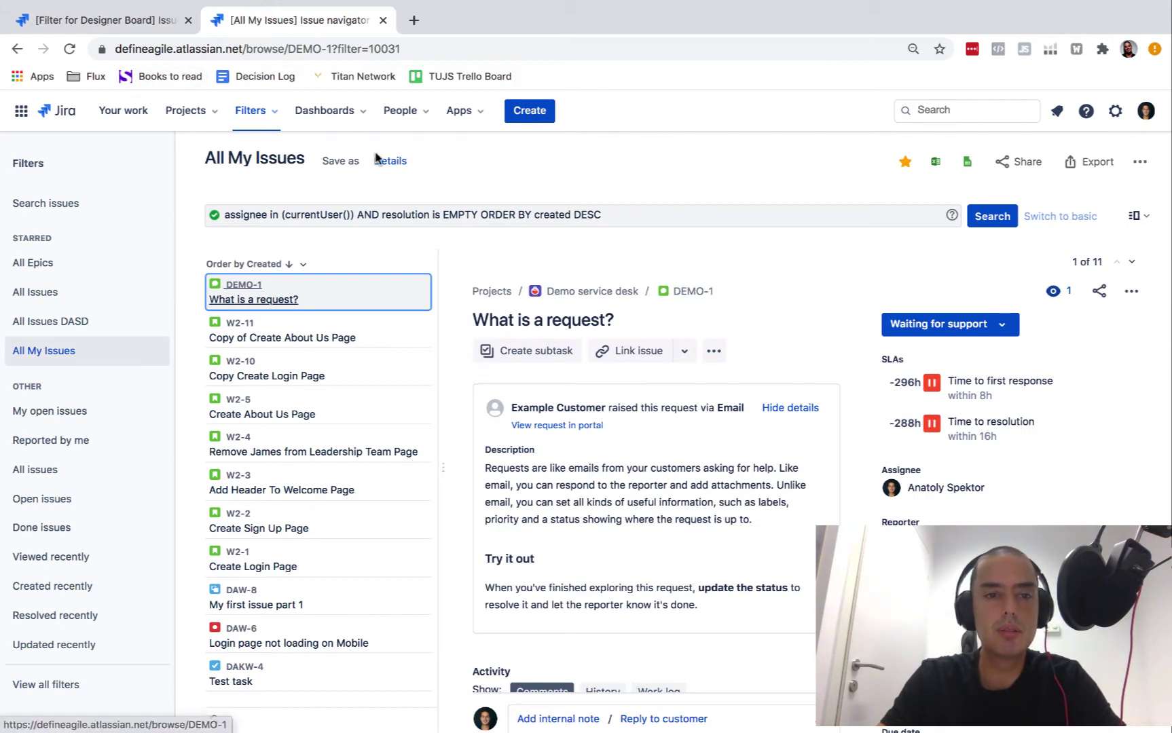
Return to the Your work home page, briefly checking the Filters list
click(61, 113)
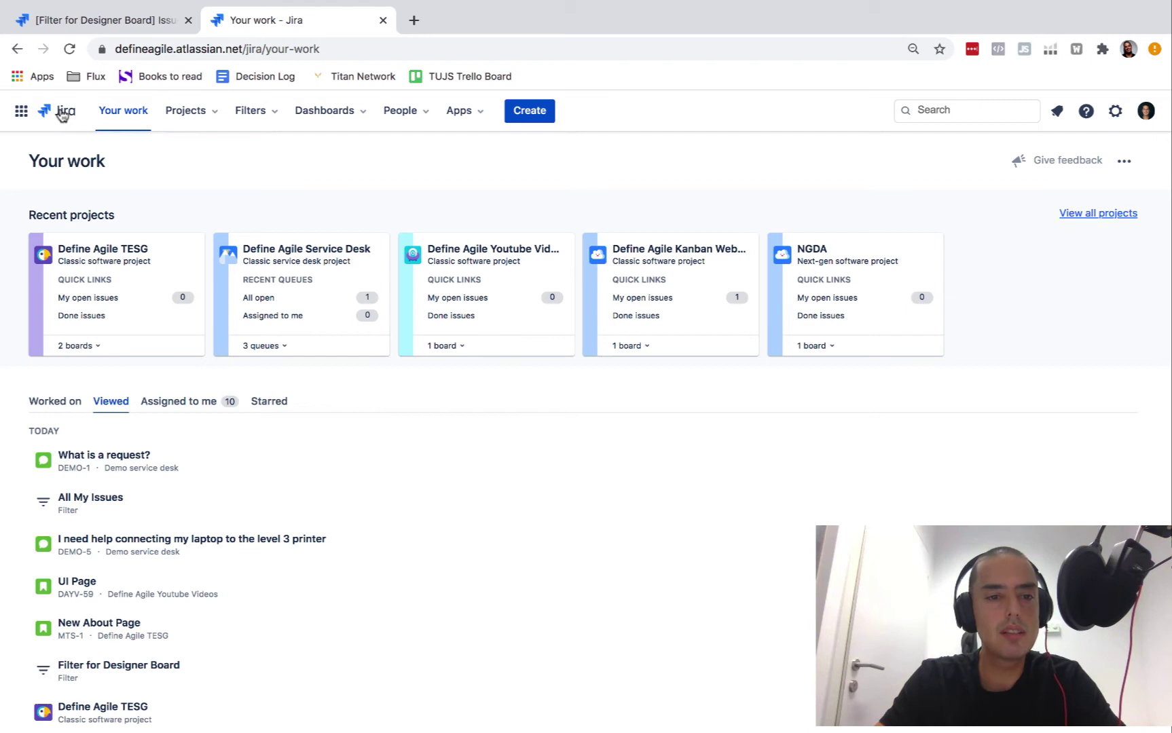
click(258, 113)
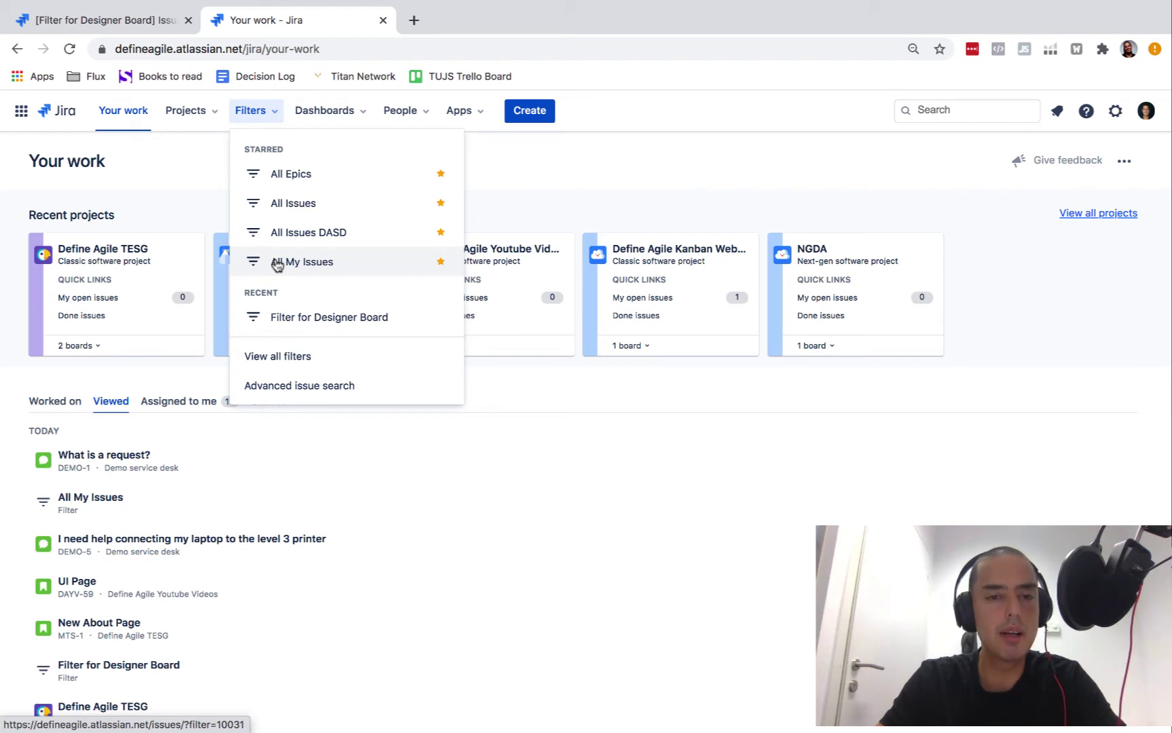
click(588, 171)
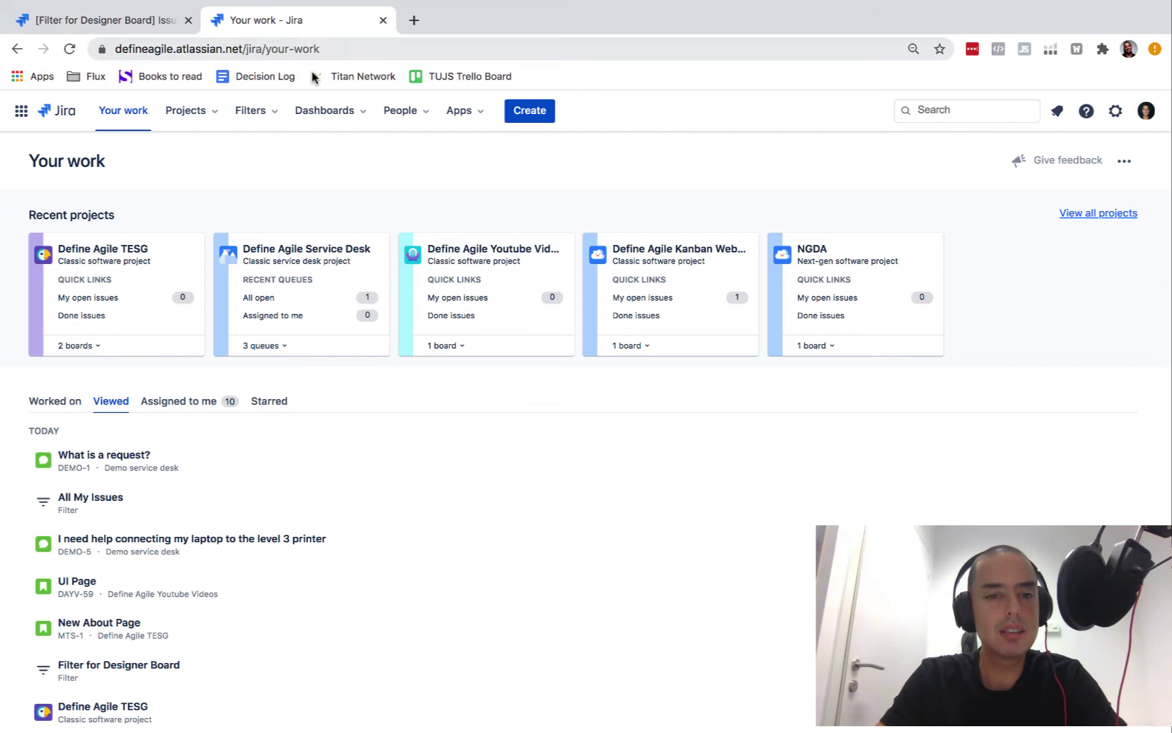
Create a new dashboard named 'My Issues'
click(341, 110)
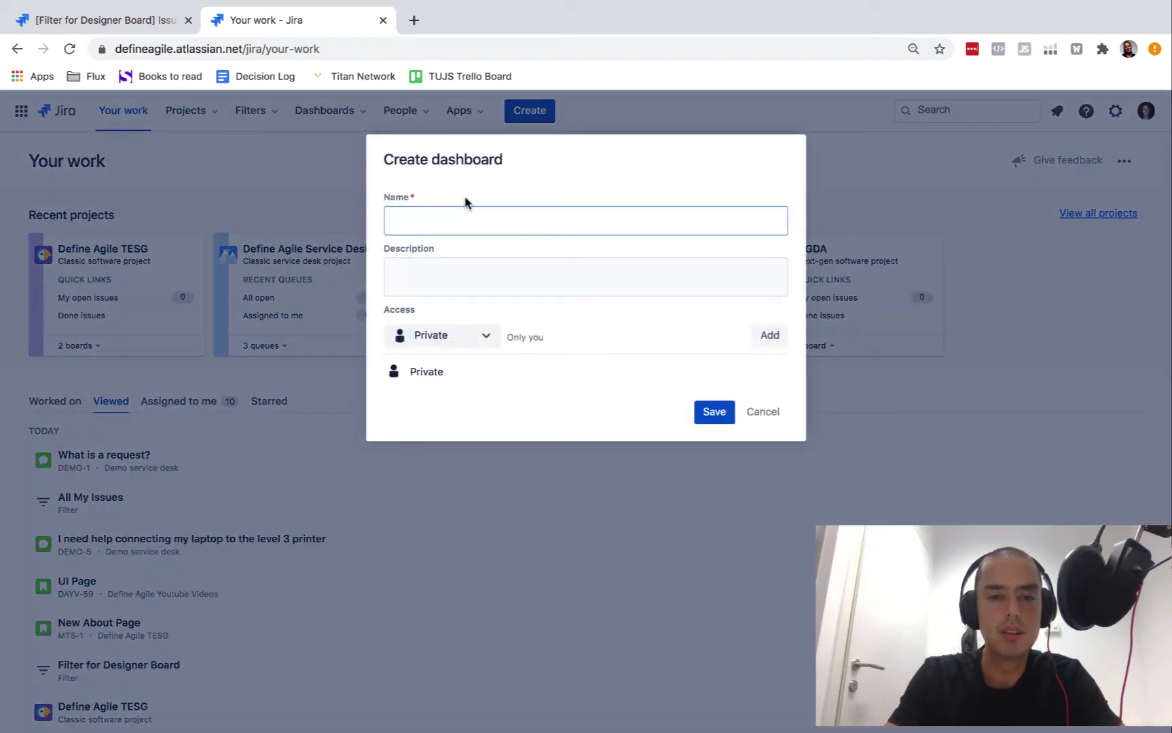
text(My Issues)
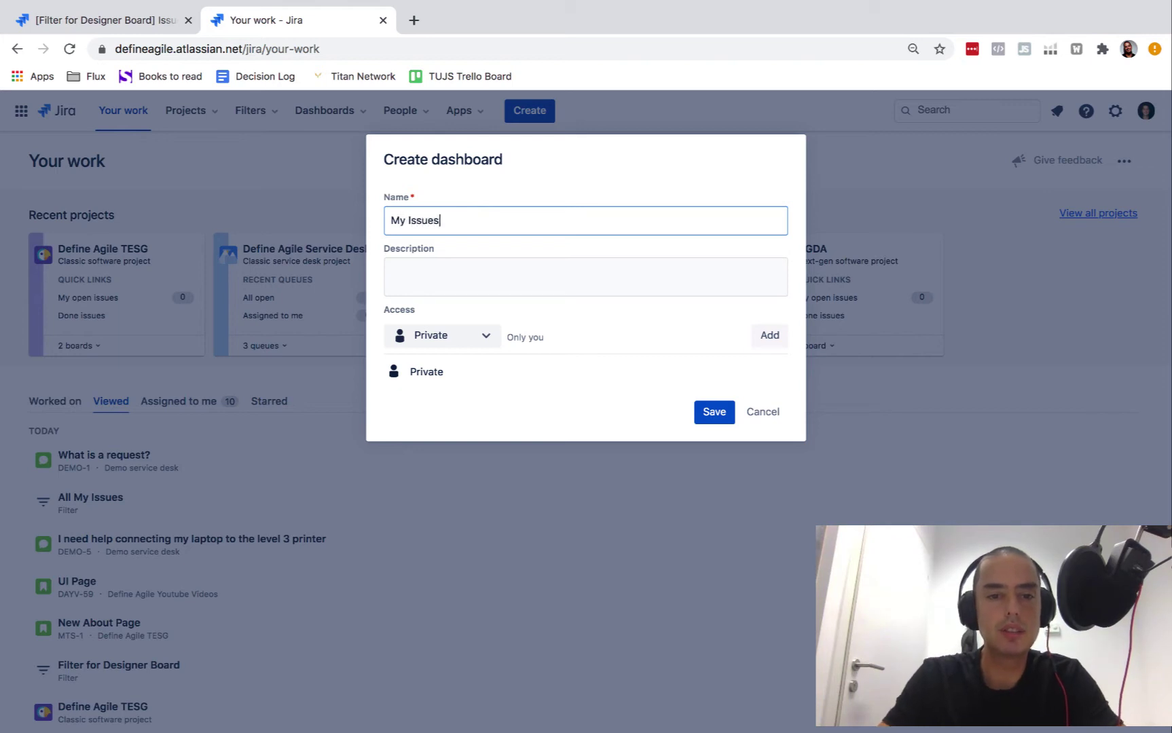
click(713, 413)
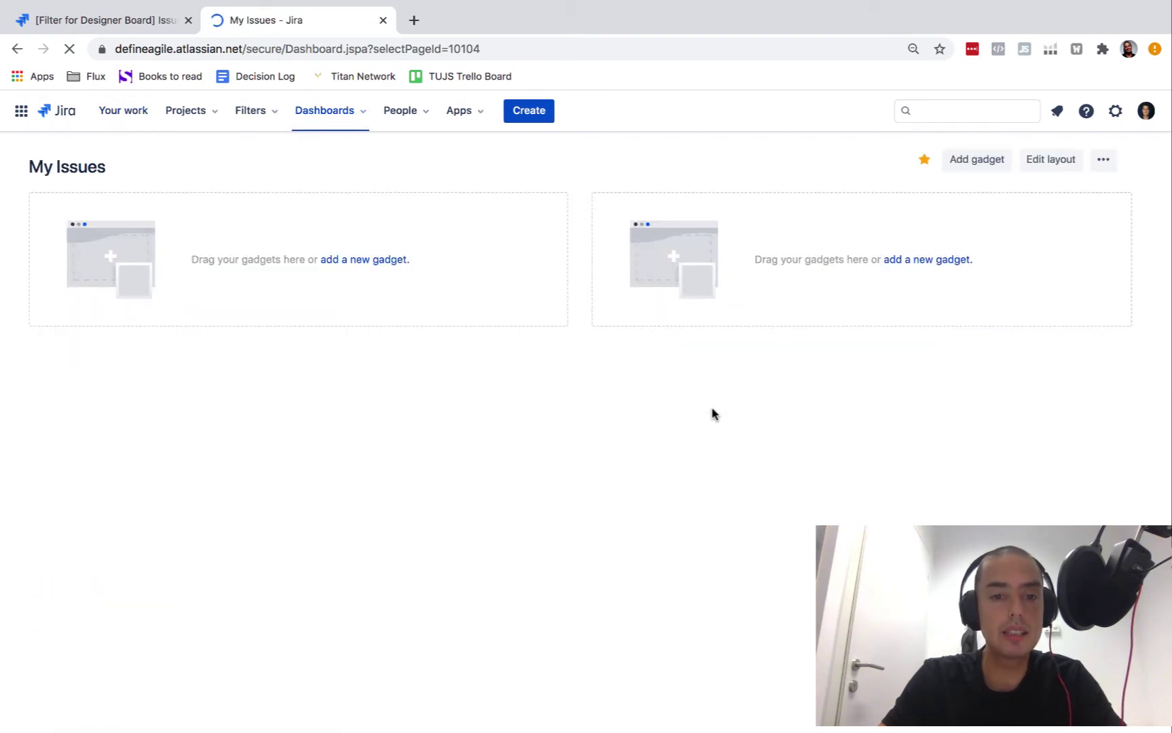
Load all gadgets and add the Issue Statistics gadget to the dashboard
click(359, 259)
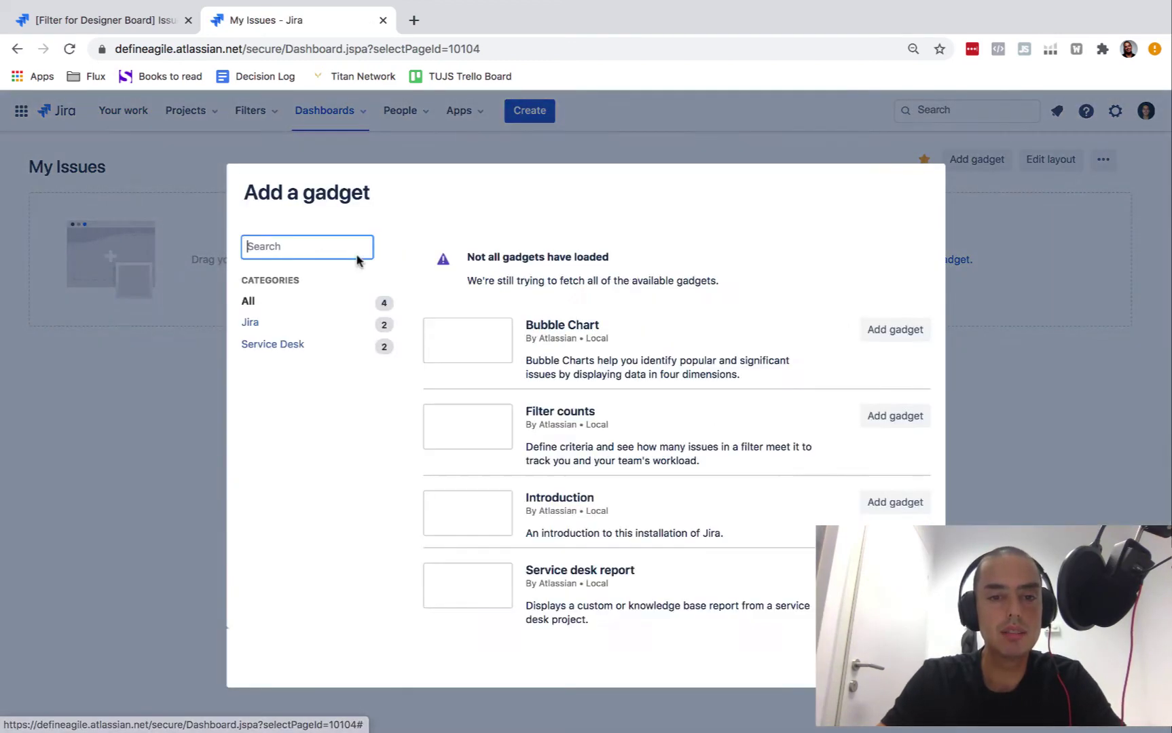
scroll(672, 420, down, 1)
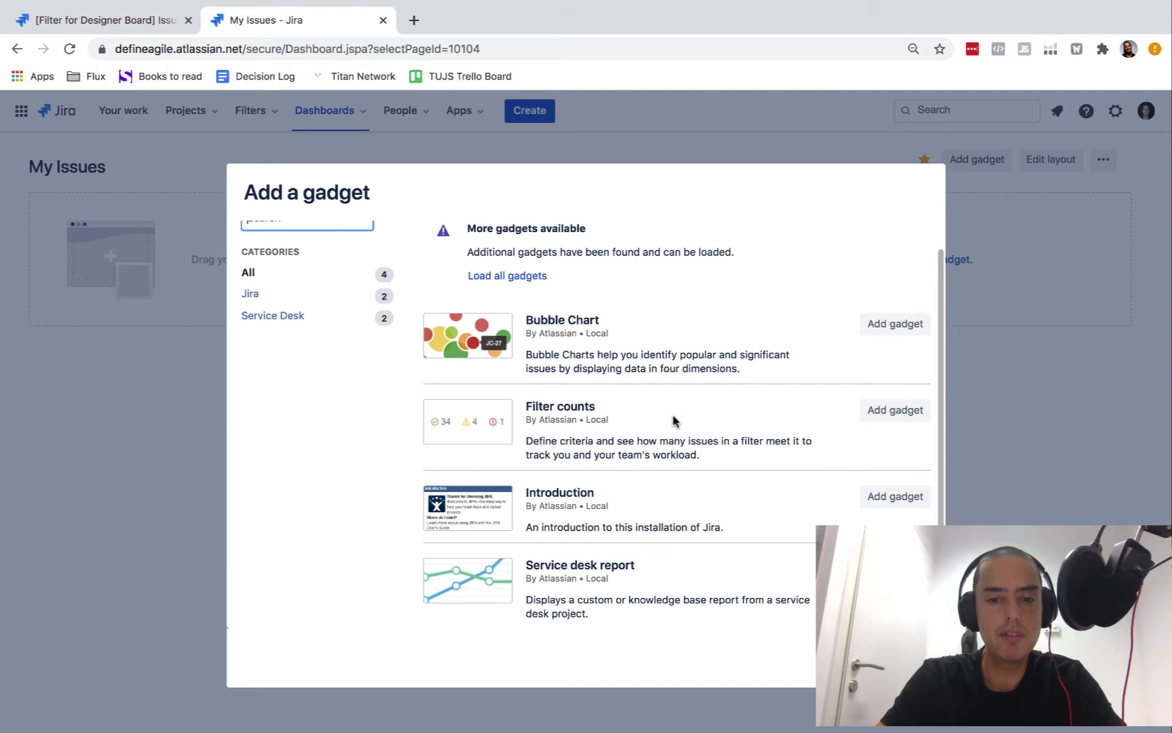
scroll(672, 421, up, 1)
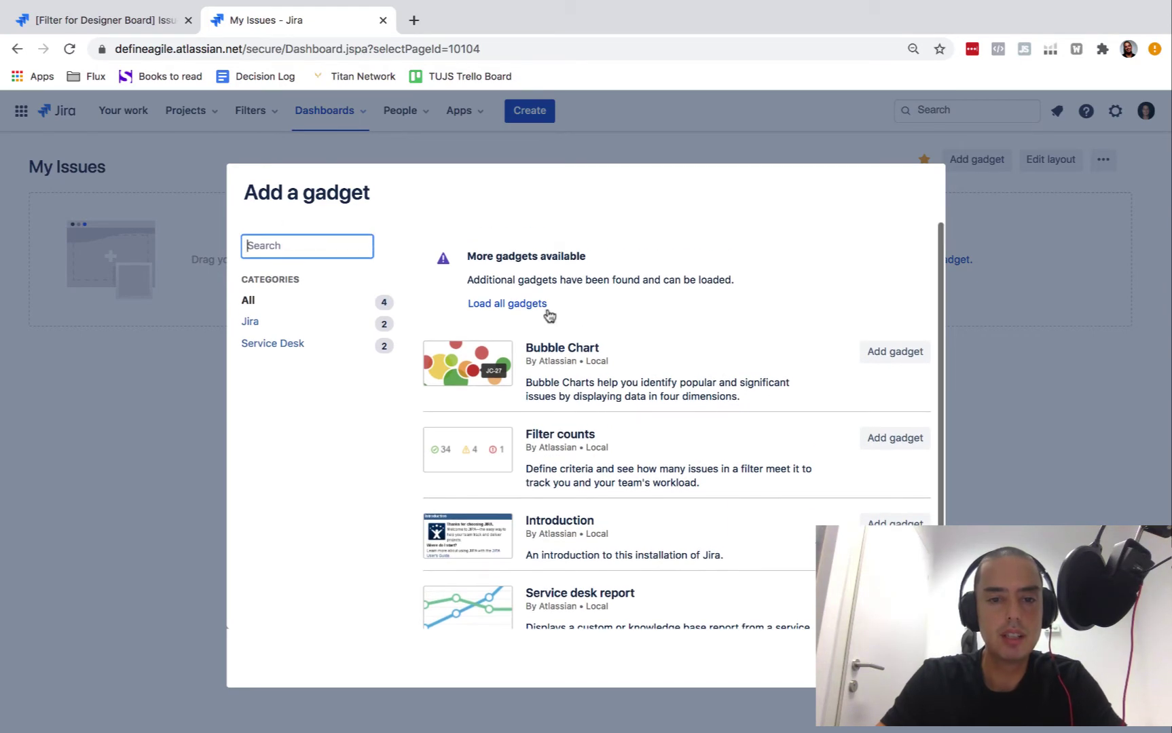
click(505, 305)
scroll(652, 409, down, 8)
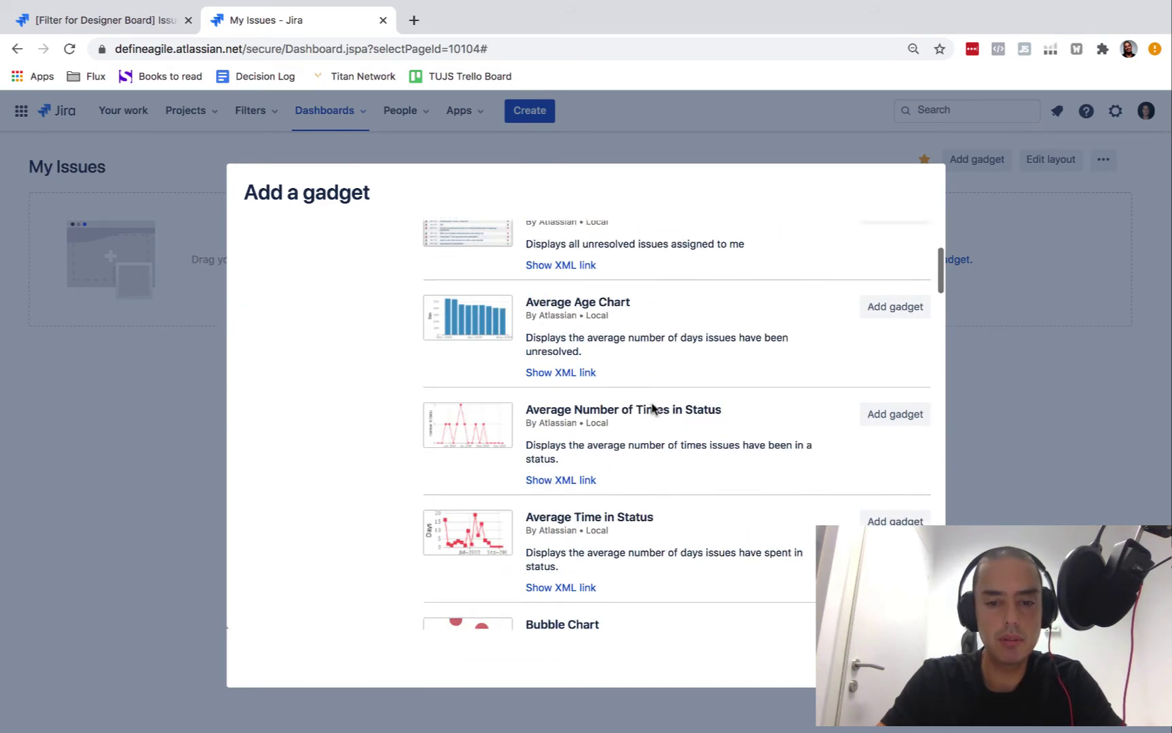
scroll(698, 296, up, 8)
scroll(700, 297, down, 6)
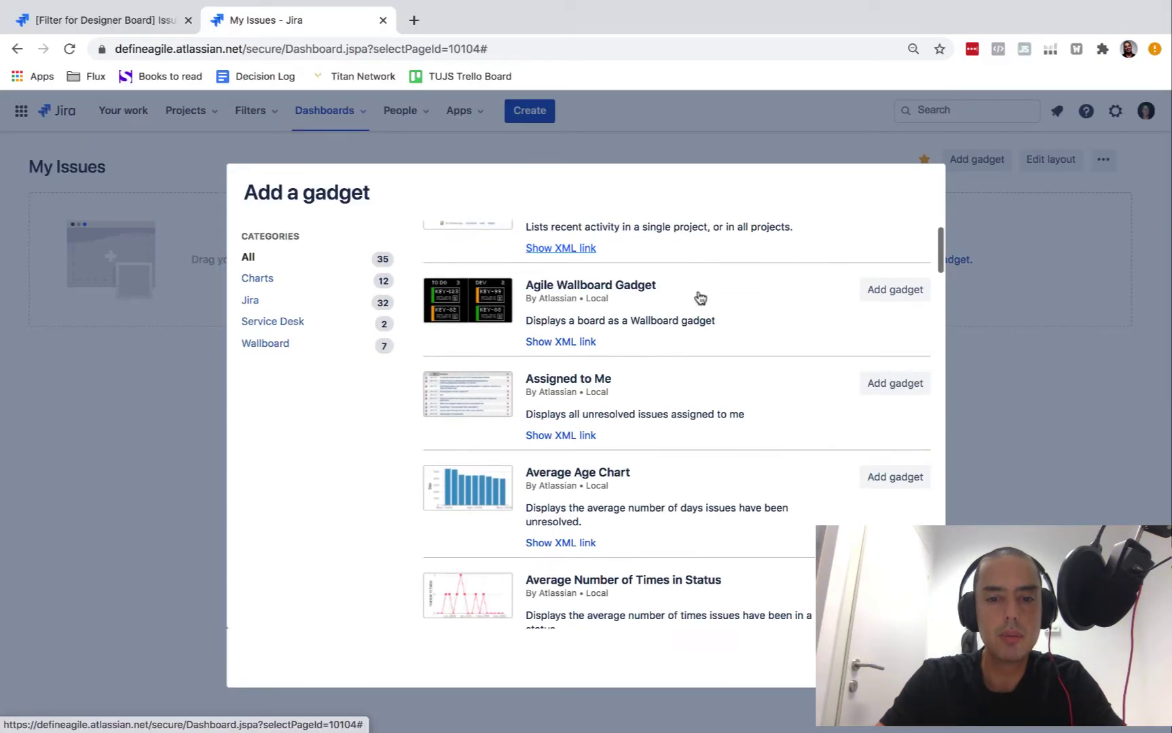
scroll(698, 296, down, 8)
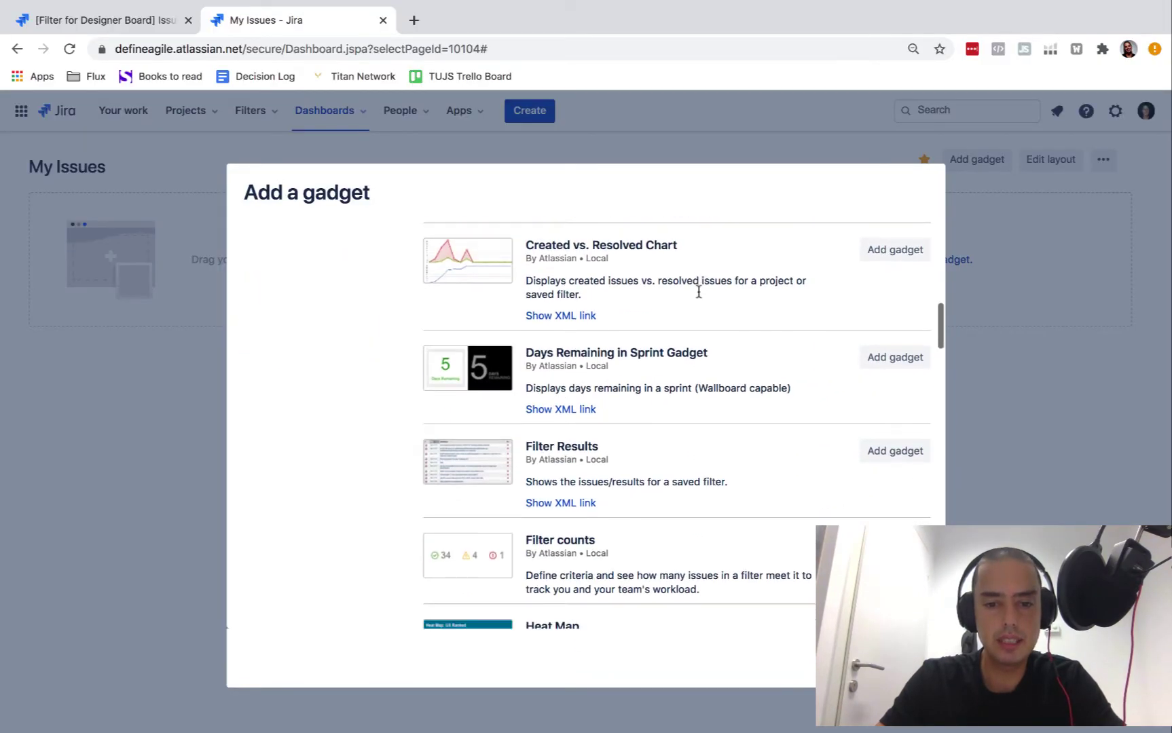
scroll(698, 296, down, 1)
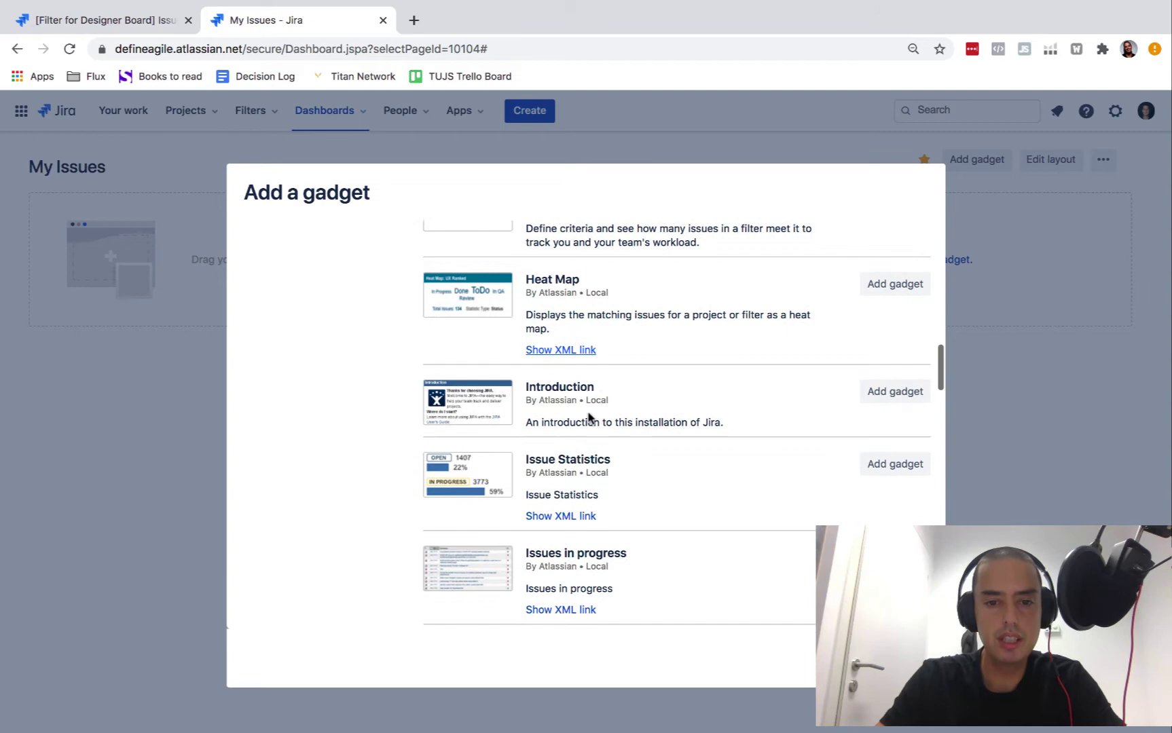
click(899, 465)
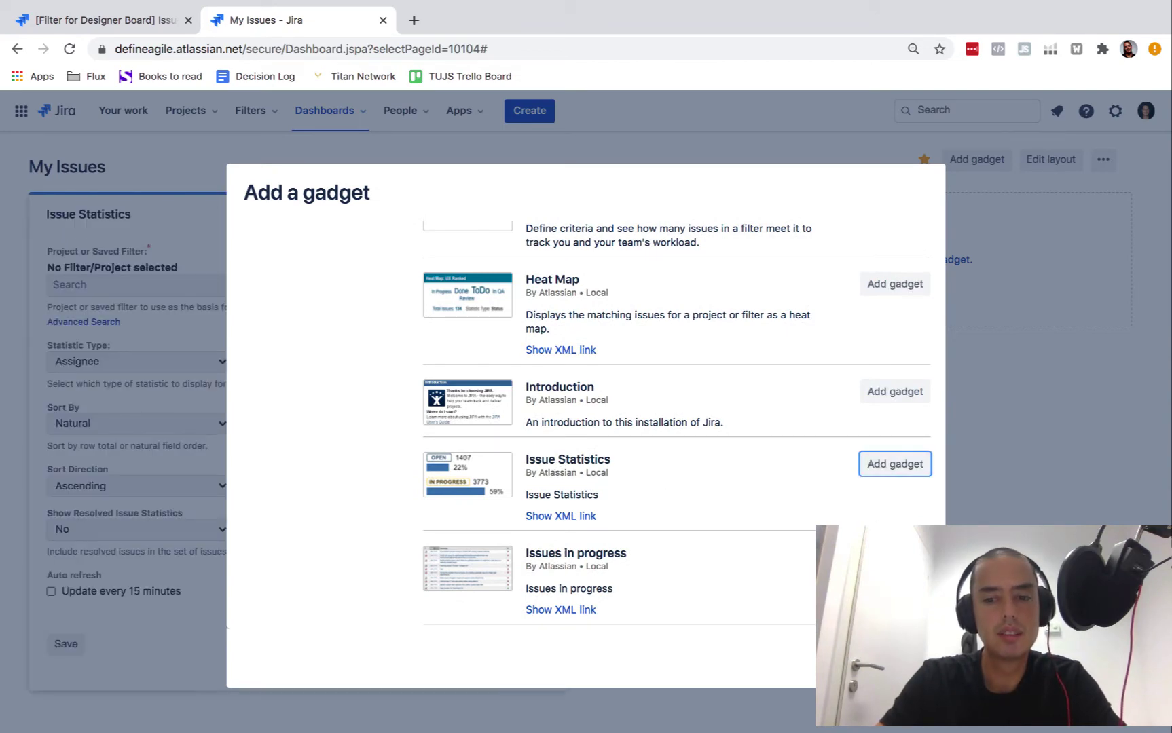
Set Issue Statistics to All My Issues, statistic type Status, 15-minute refresh, resolved issues included
click(112, 273)
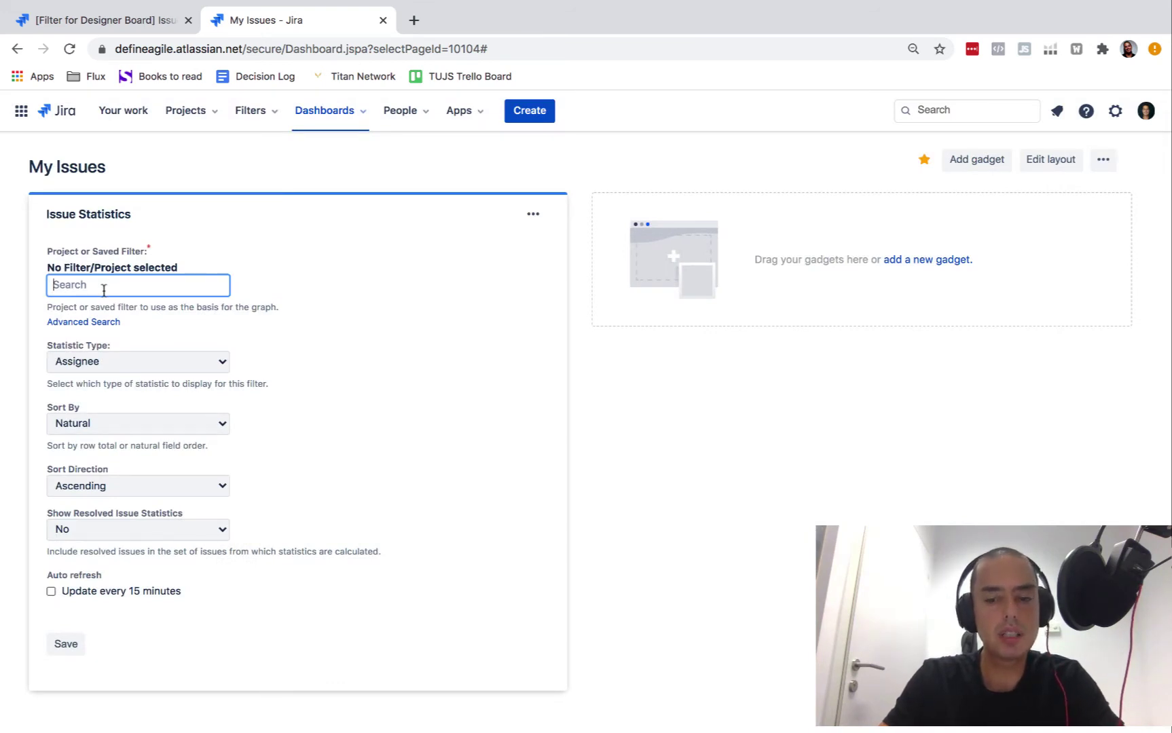
text(All My)
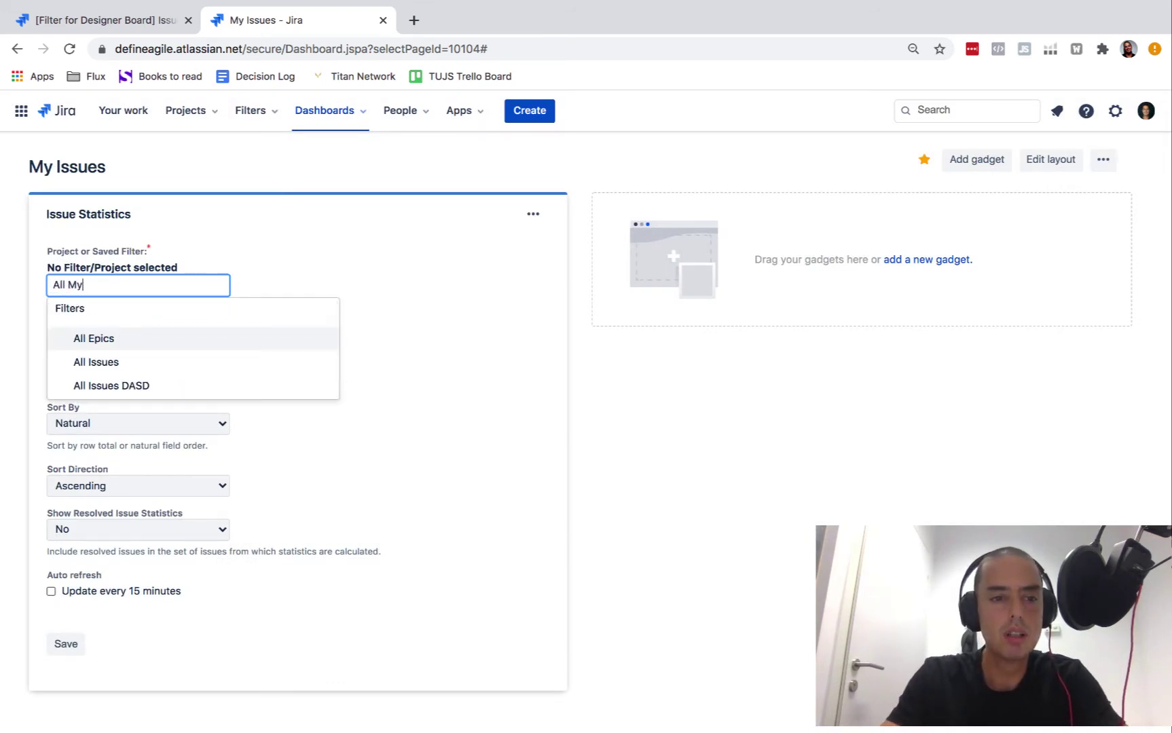
text( issues)
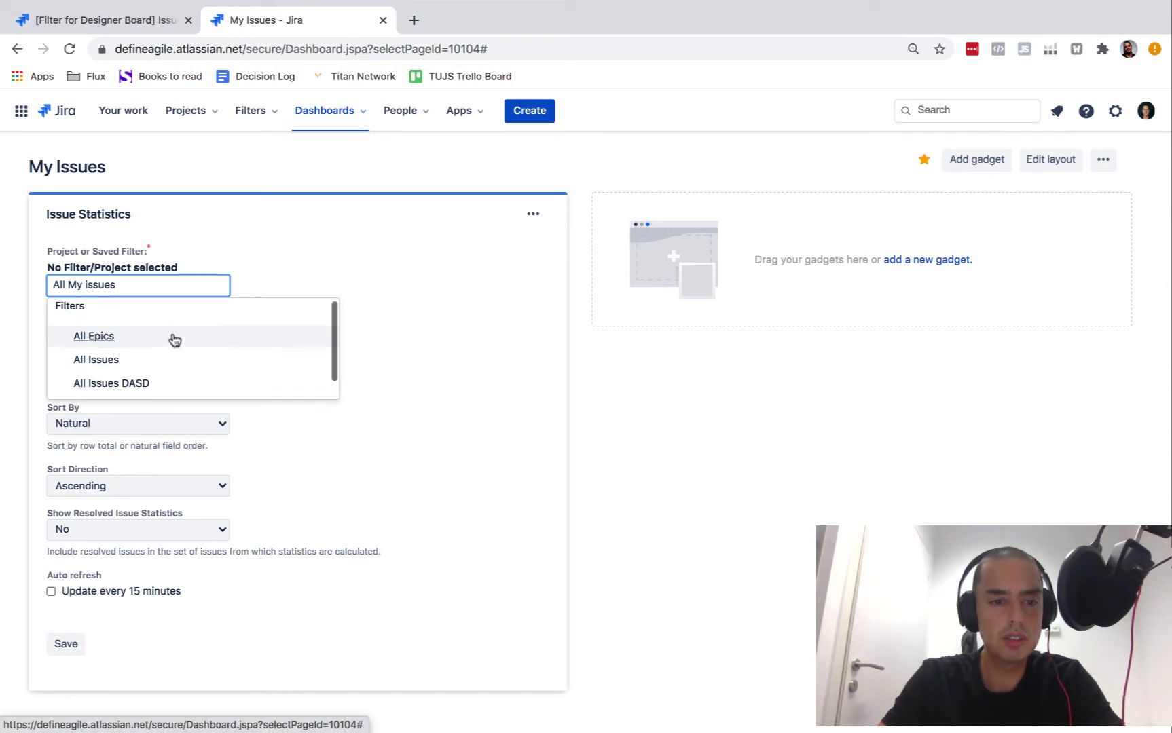
click(126, 390)
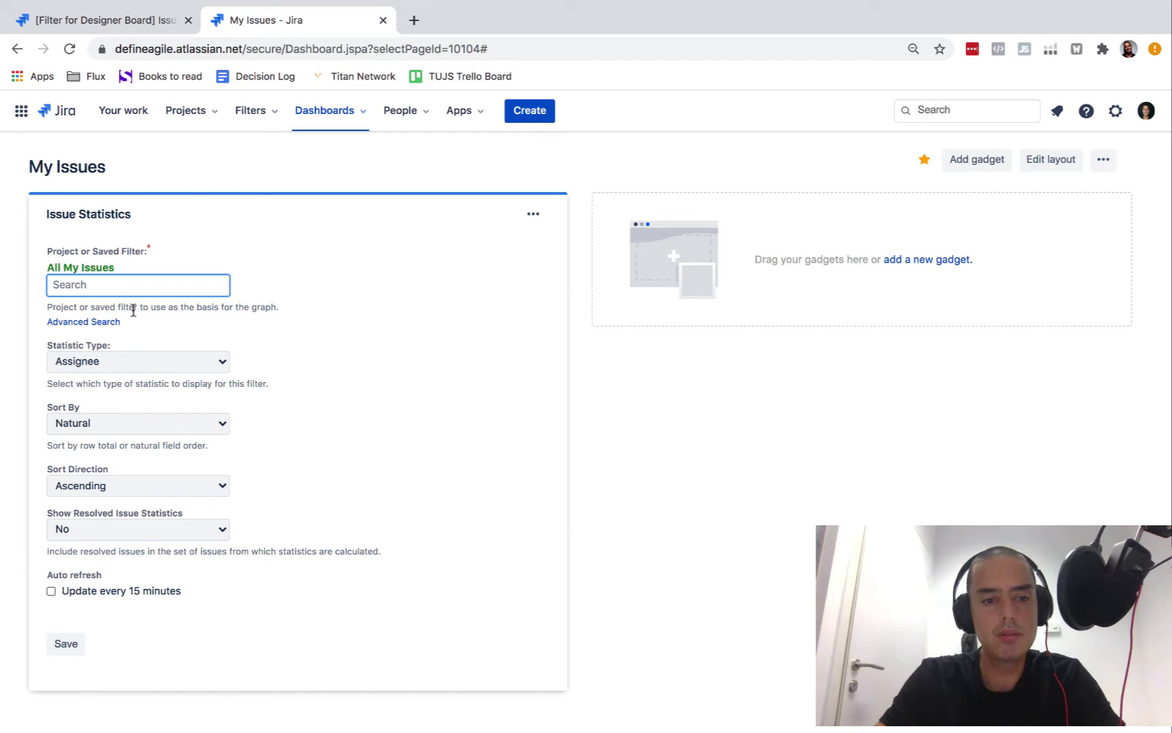
click(51, 592)
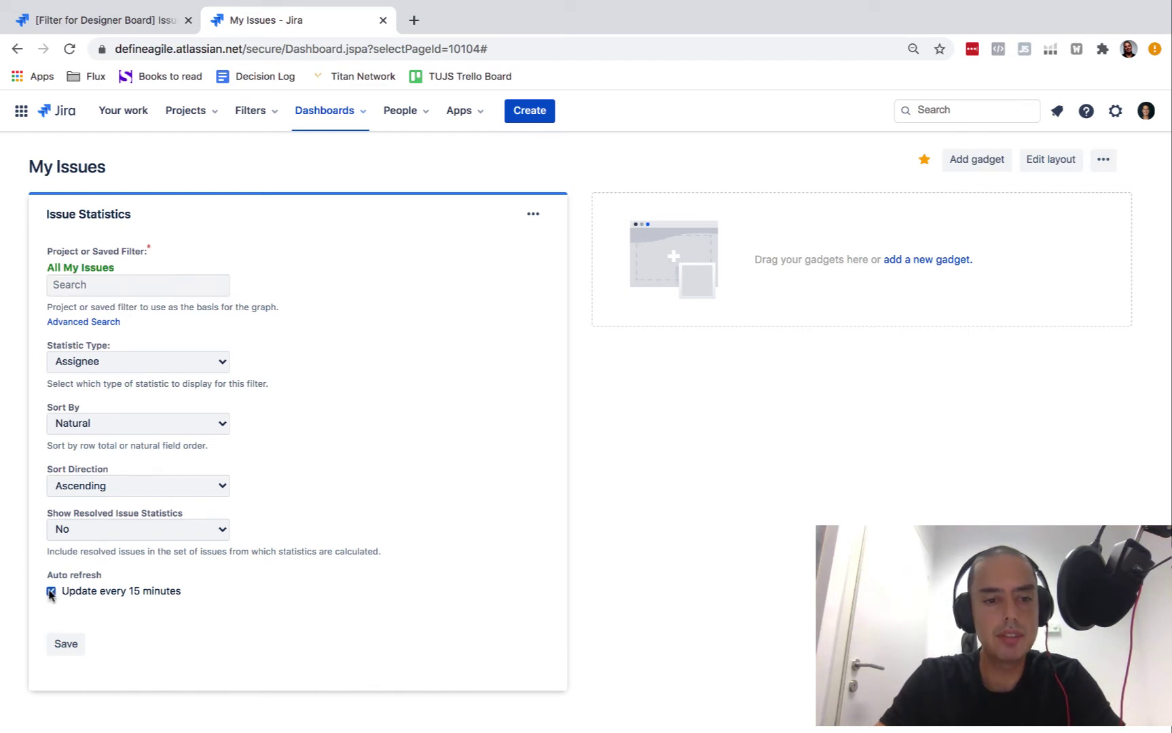
click(126, 534)
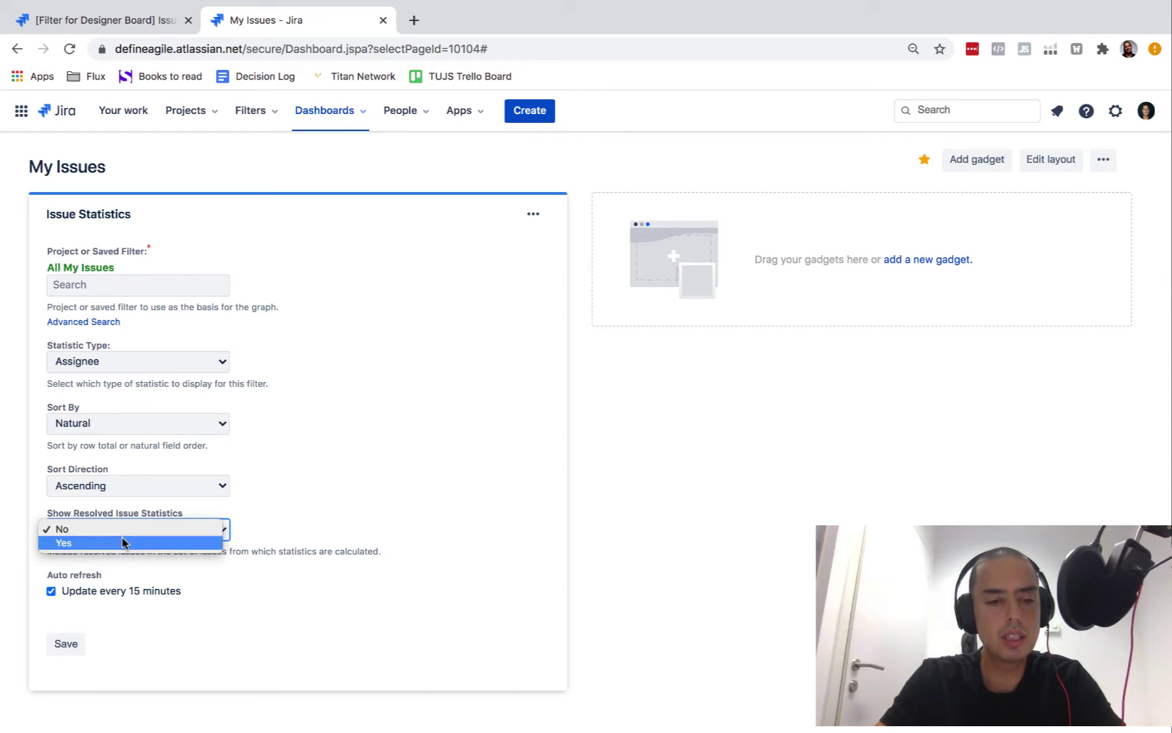
click(122, 542)
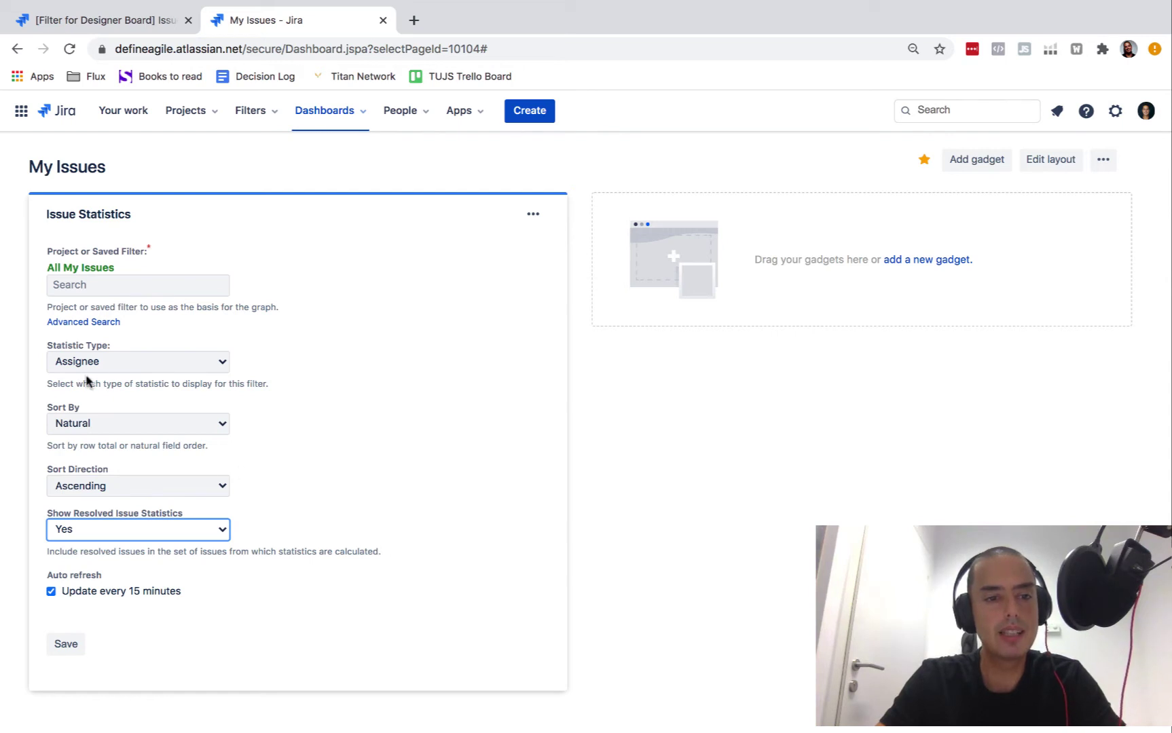
click(176, 362)
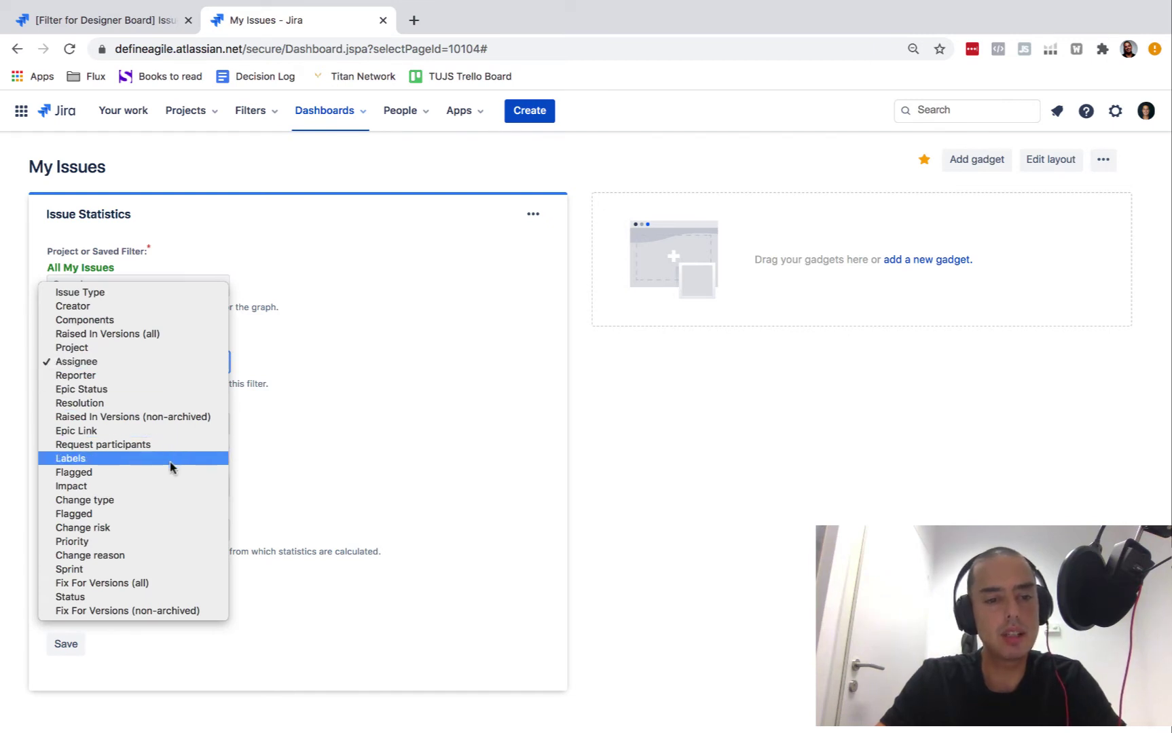
click(100, 598)
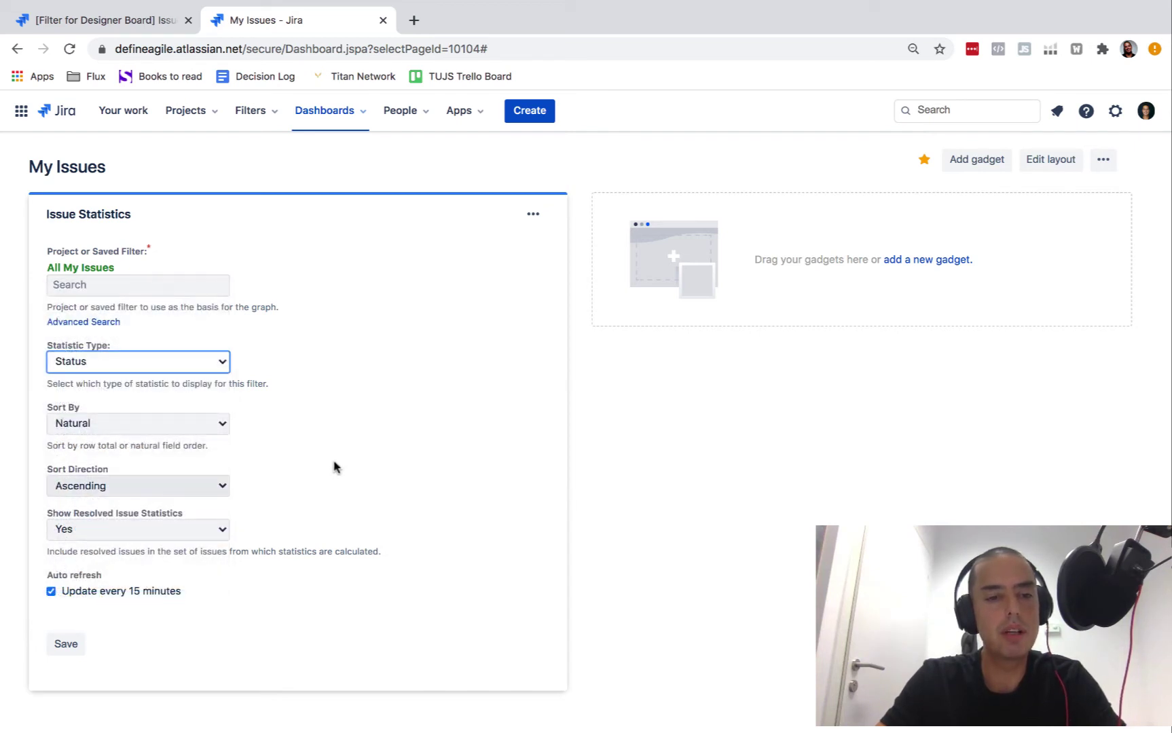
click(66, 645)
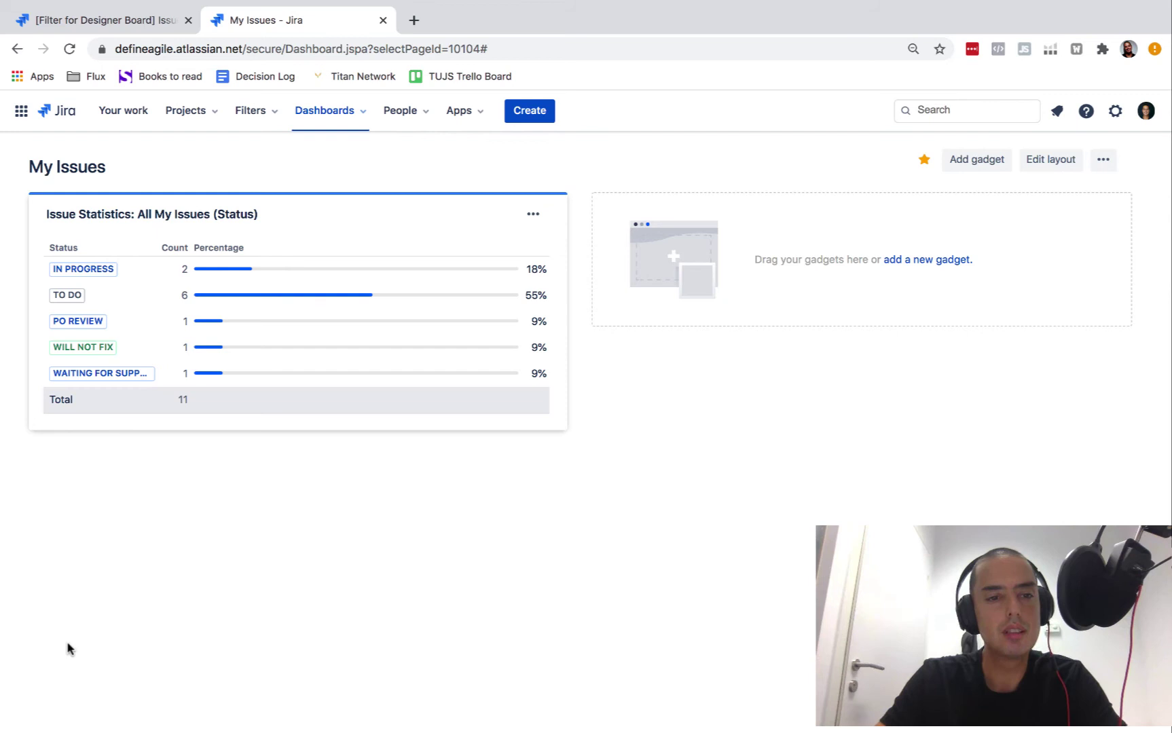
mouse_move(90, 264)
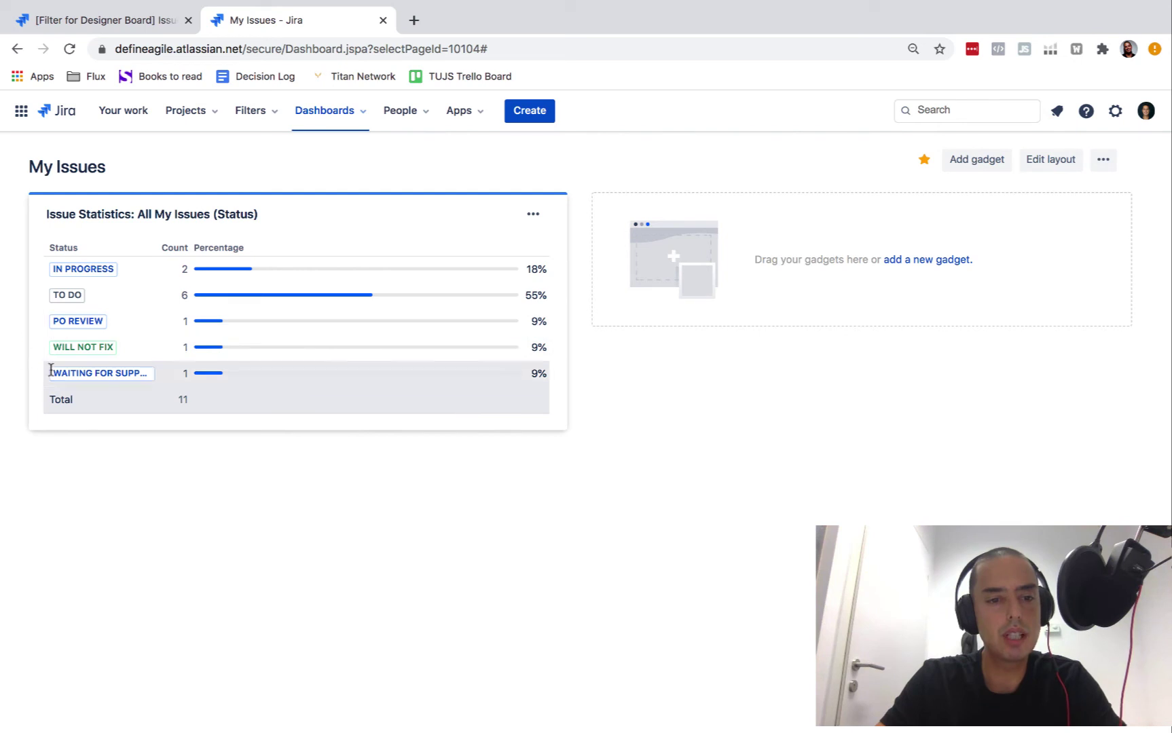
mouse_move(172, 375)
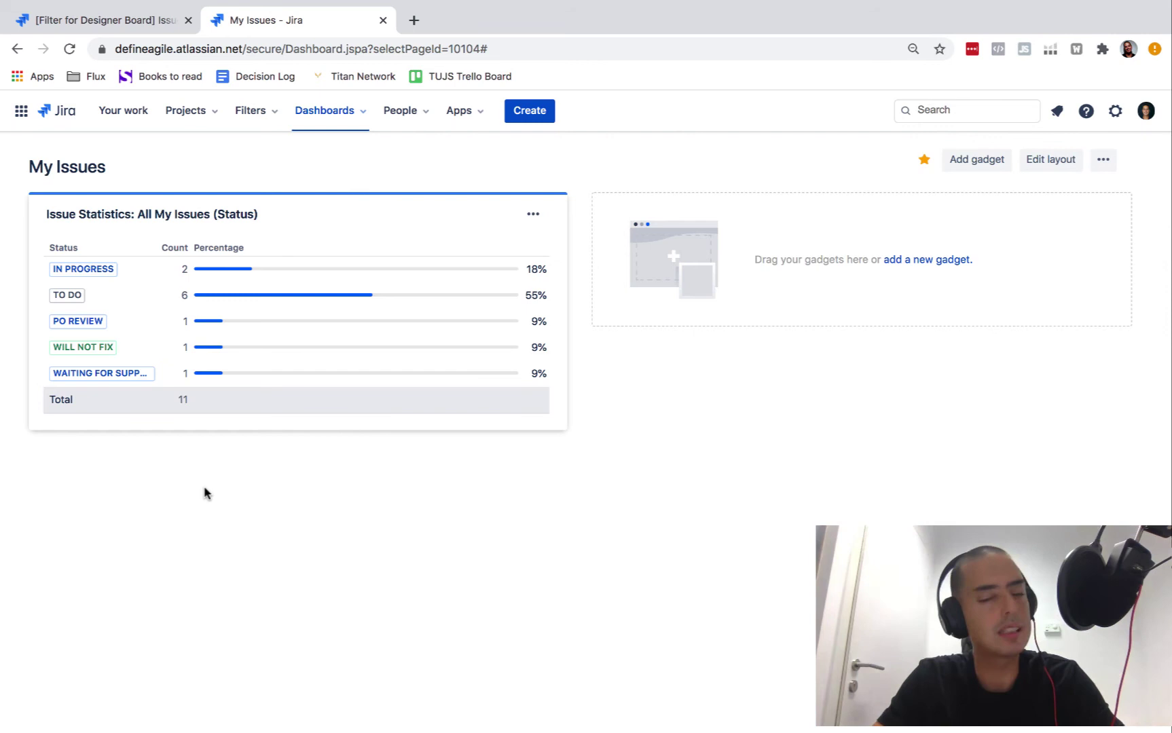
Add a Filter Results gadget to the My Issues dashboard
click(911, 262)
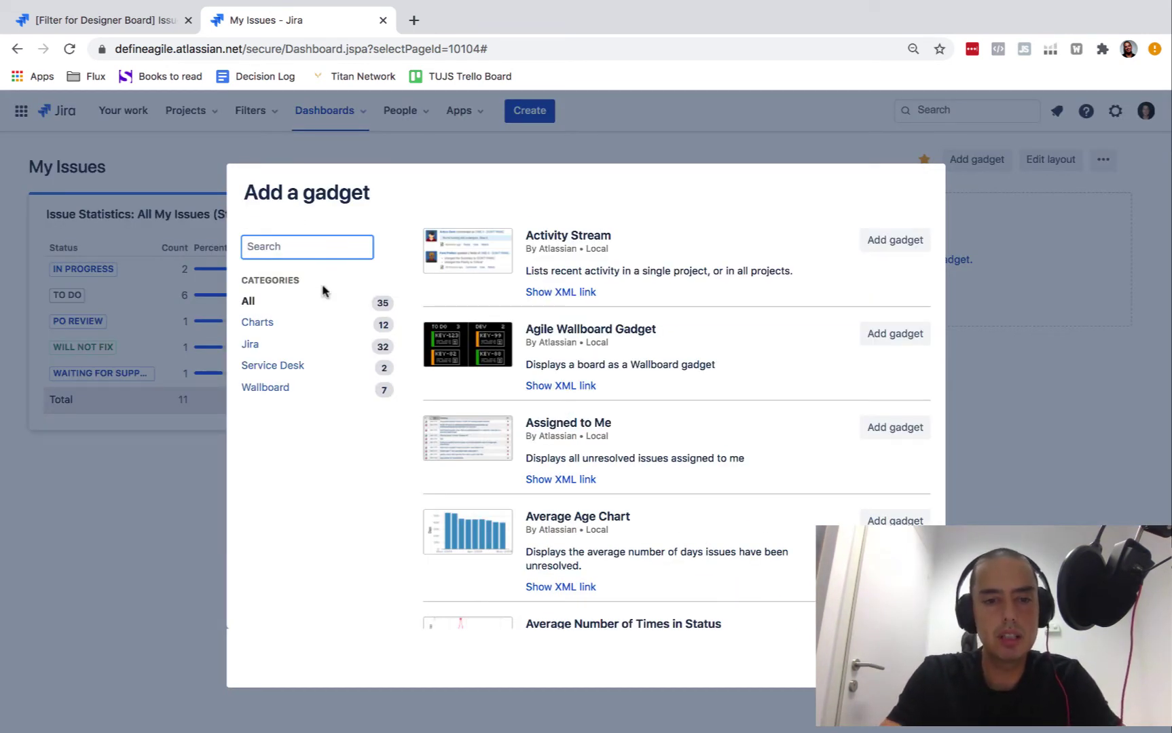
text(fil)
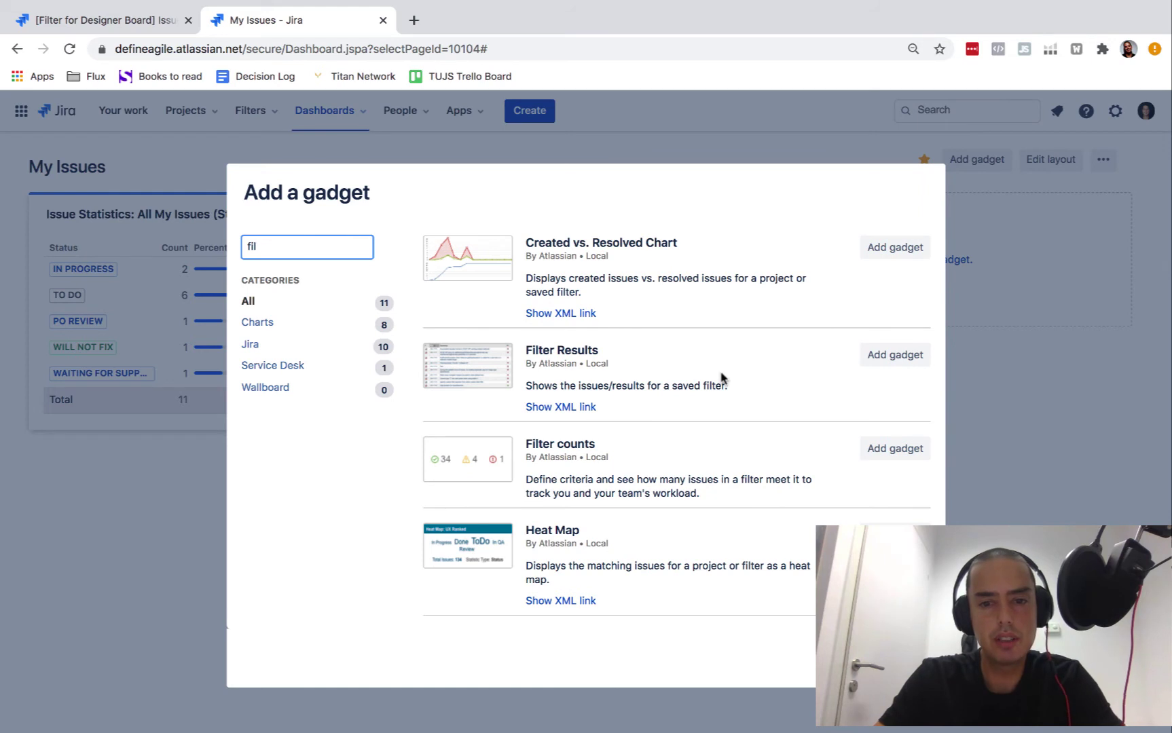
click(895, 355)
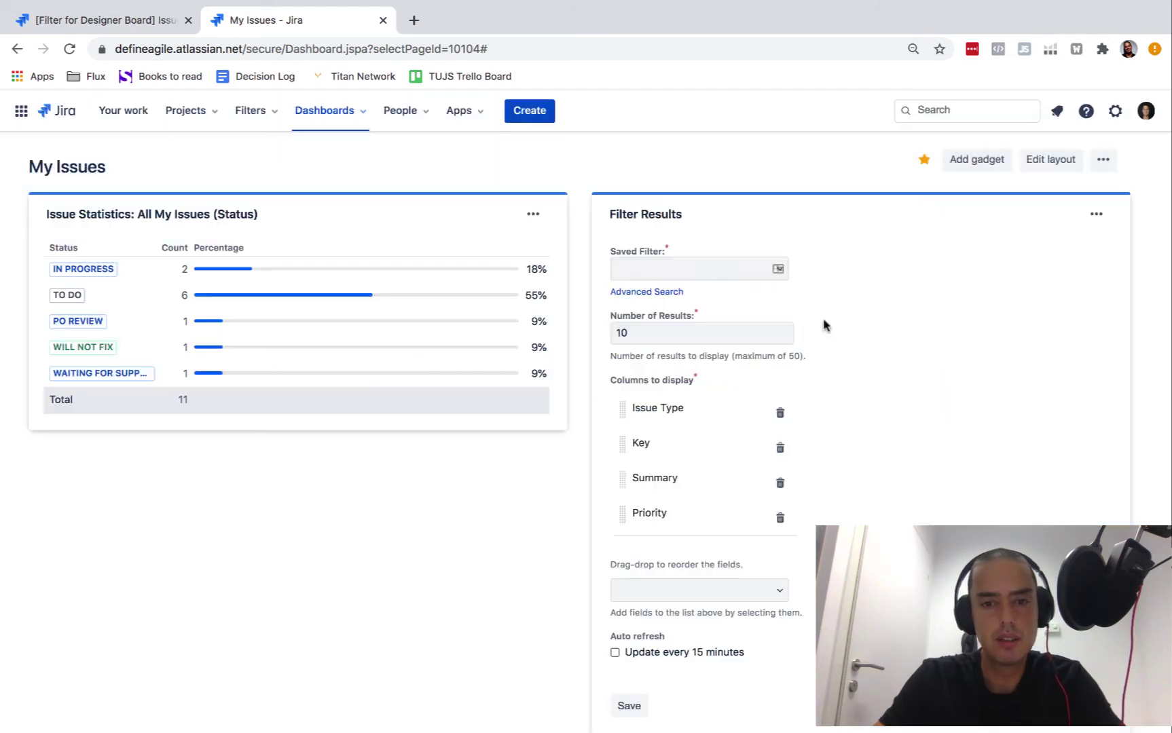
Point the Filter Results gadget at All My Issues with 15-minute refresh and save
click(693, 263)
text(All)
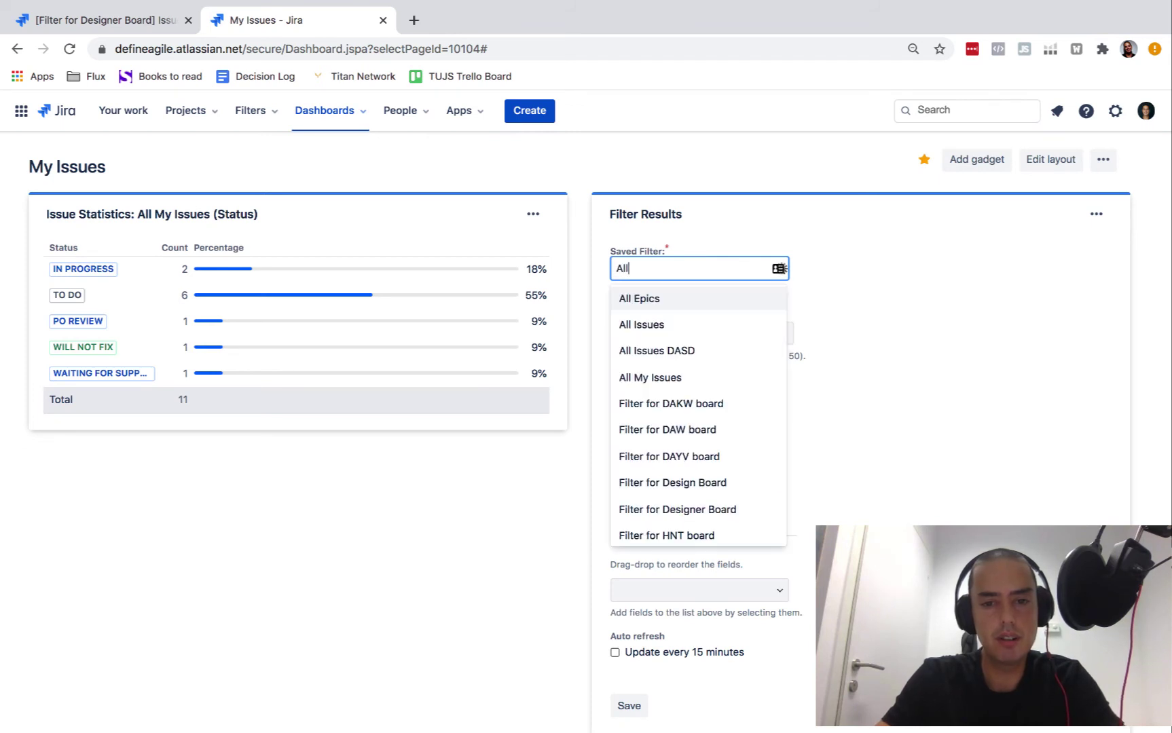
click(653, 377)
scroll(796, 285, down, 1)
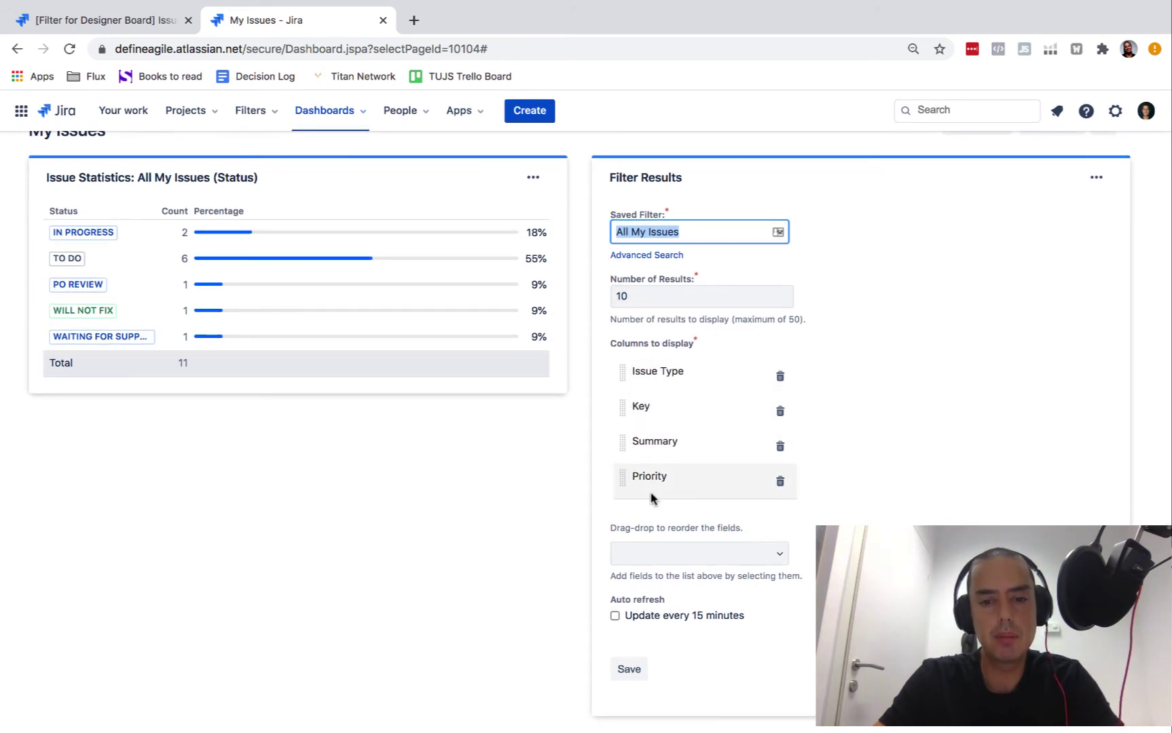
click(615, 617)
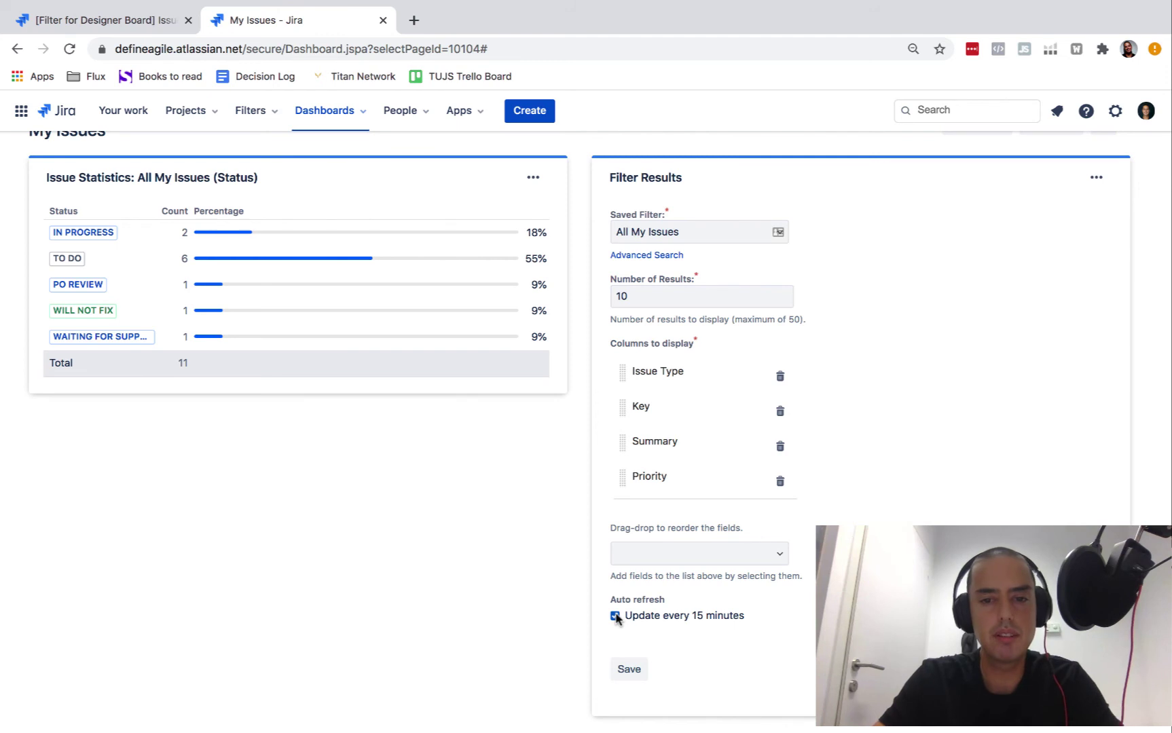
click(629, 672)
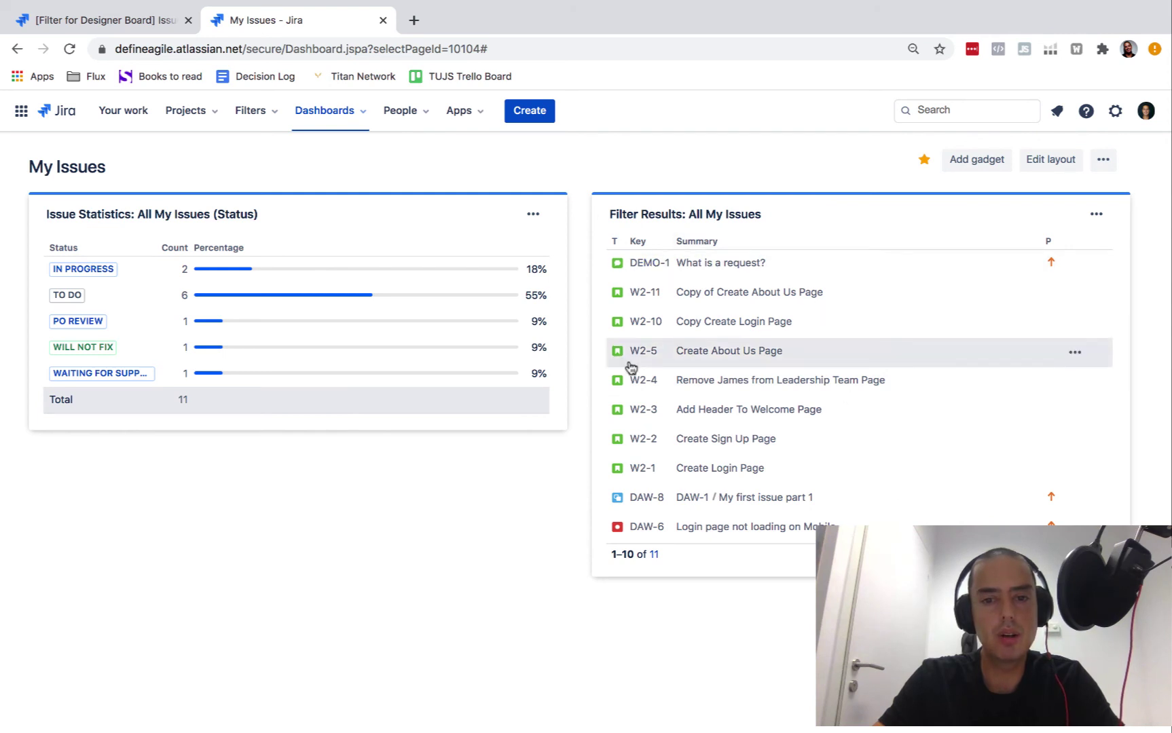
Edit the Filter Results gadget to drop the Priority column, add Status, and save
click(1099, 554)
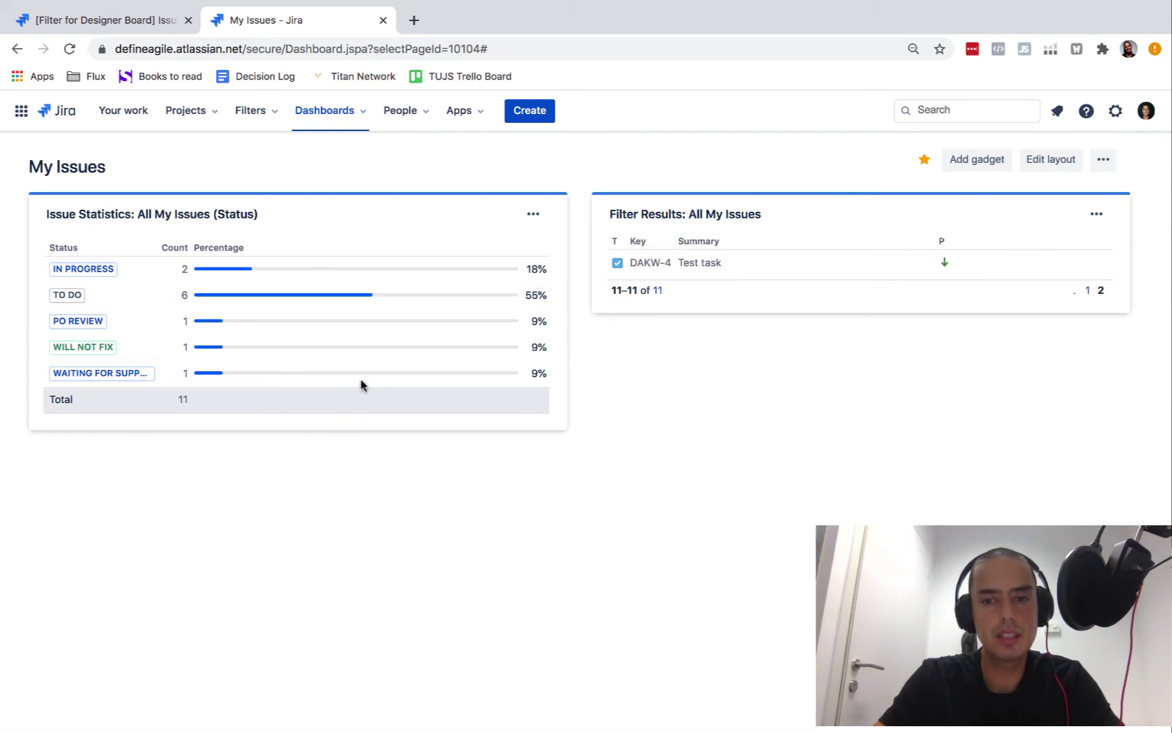
click(1087, 291)
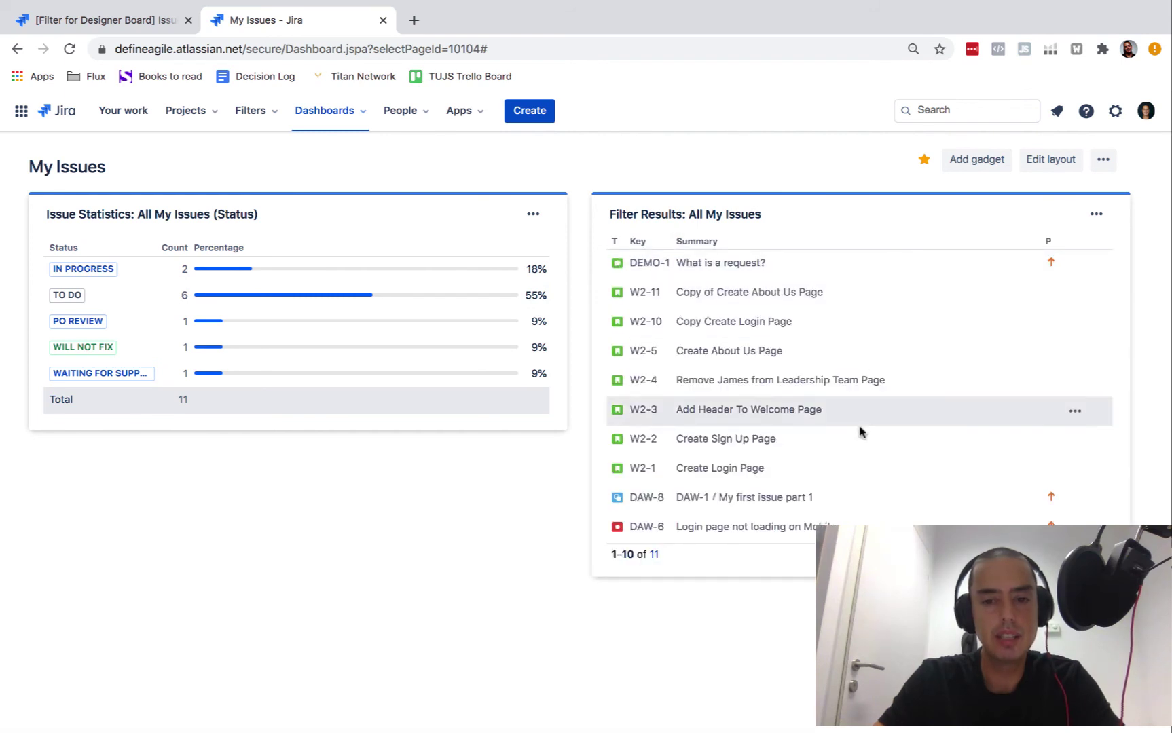
click(1095, 214)
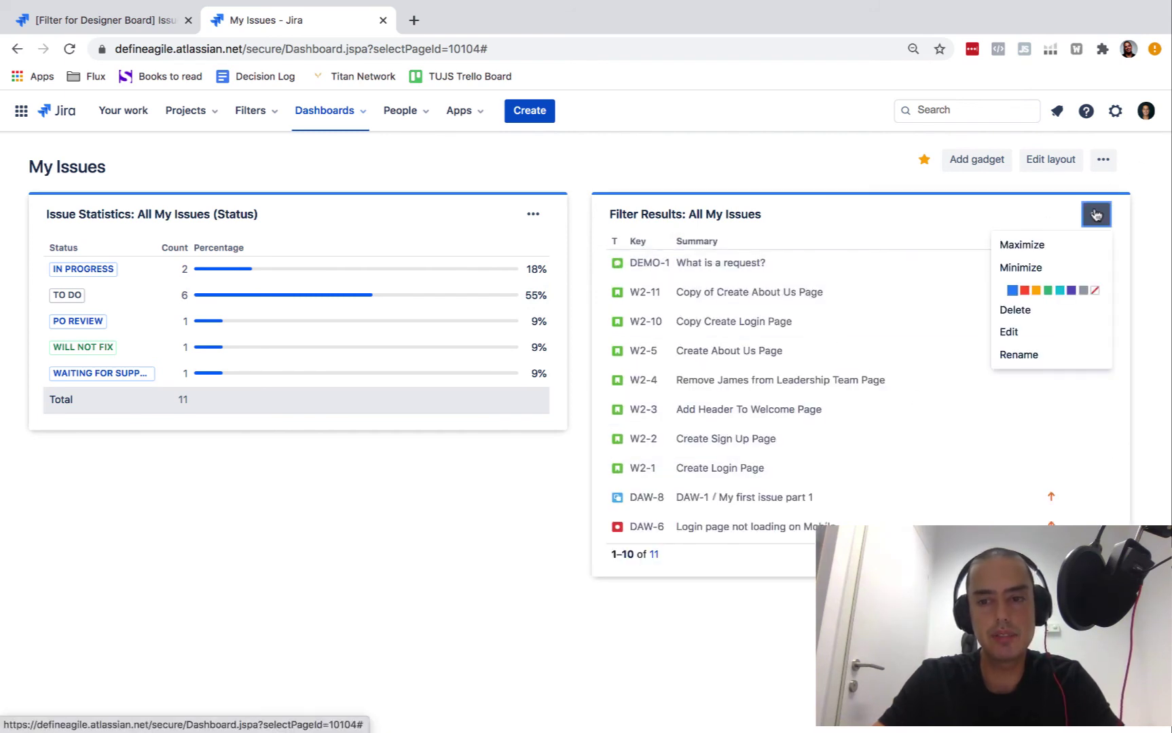
click(1008, 333)
scroll(832, 348, down, 1)
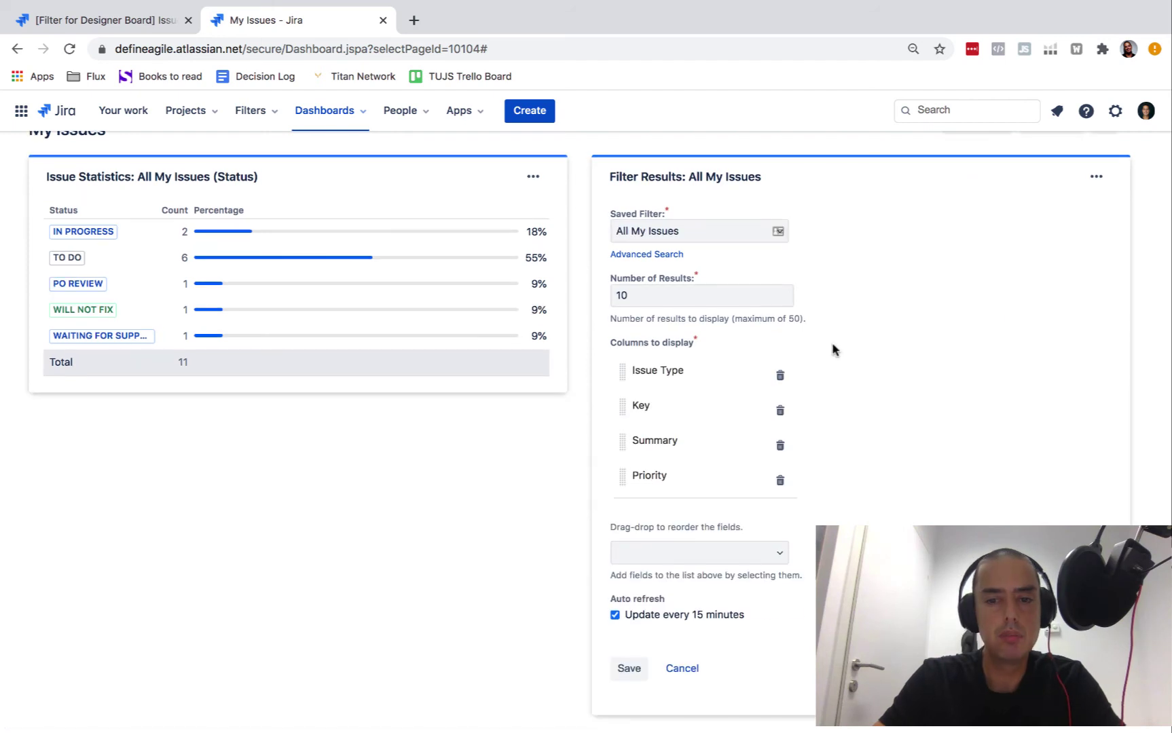
click(781, 481)
click(750, 516)
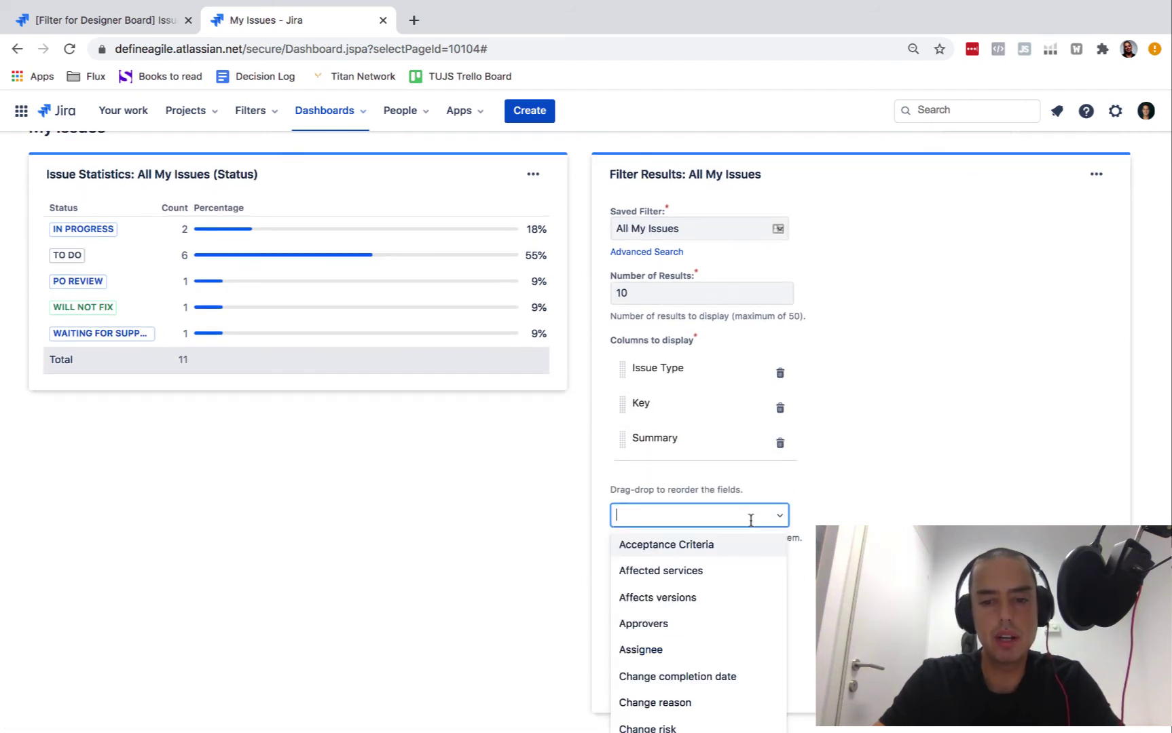
scroll(692, 625, down, 6)
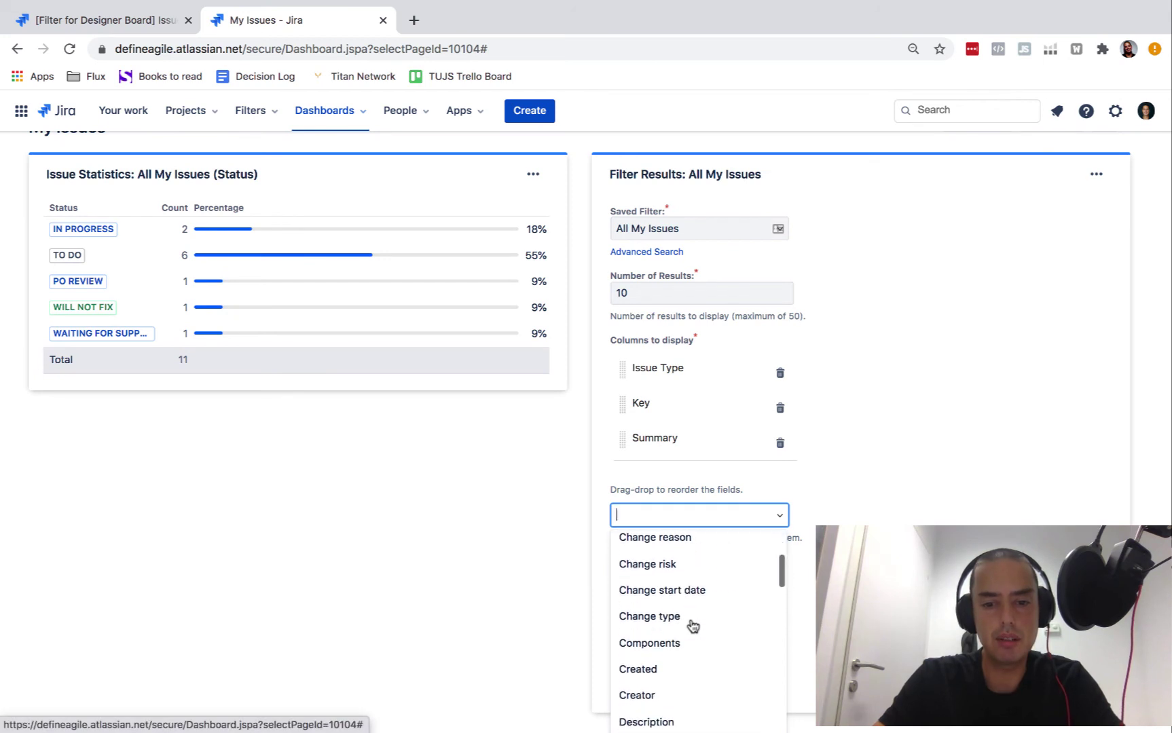
text(st)
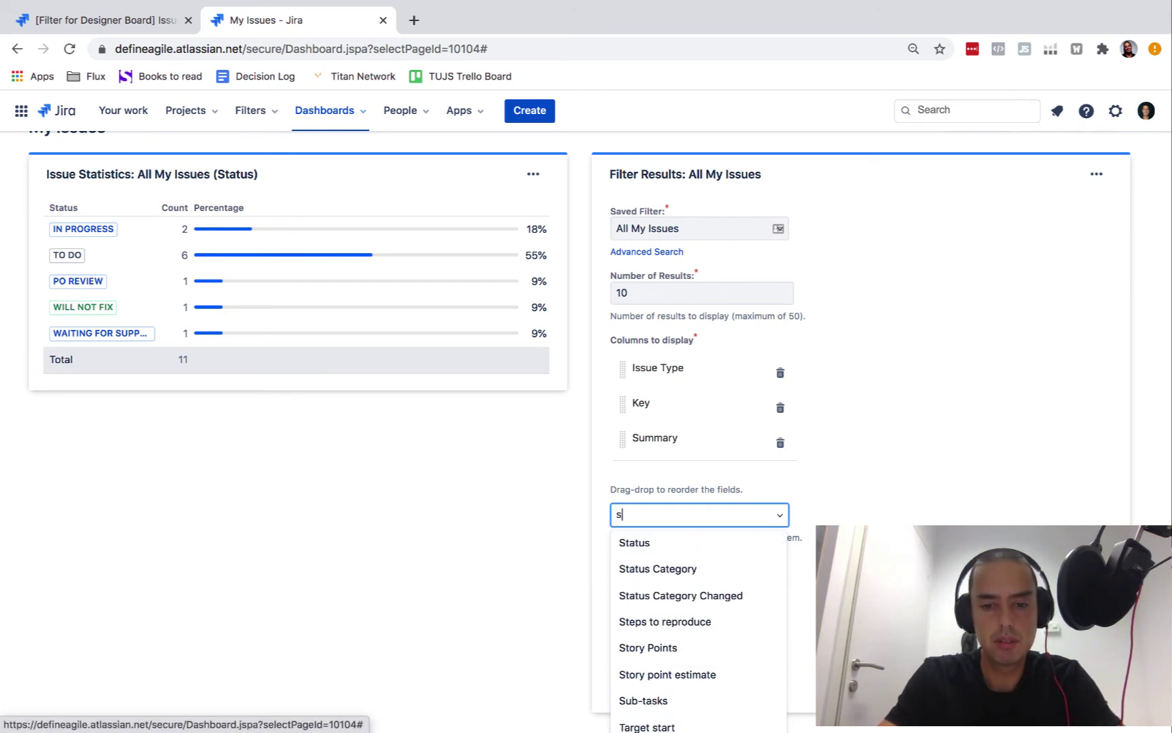
click(650, 621)
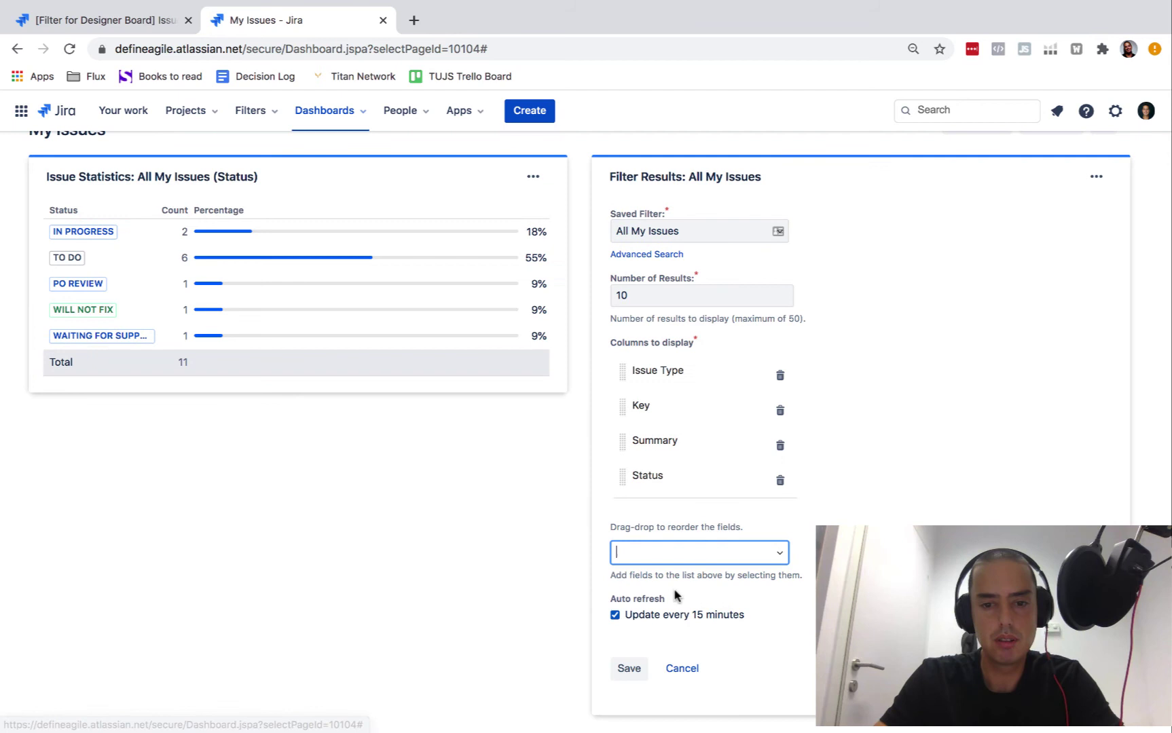
click(620, 668)
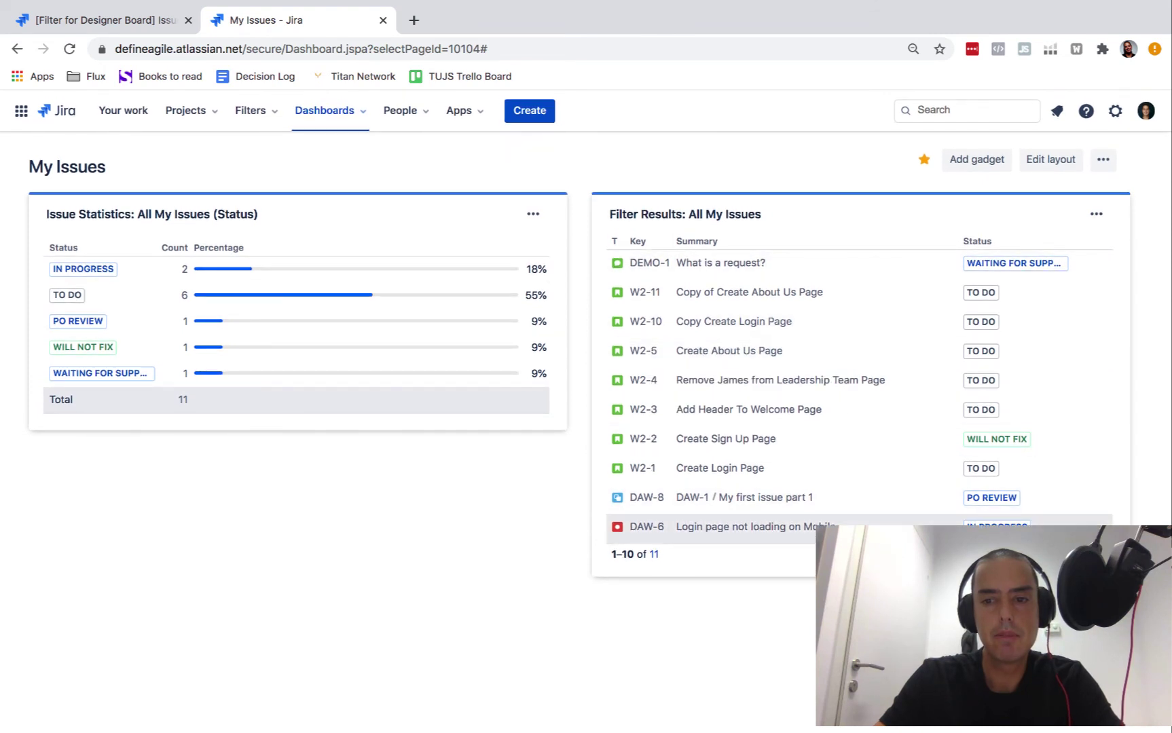
click(1100, 554)
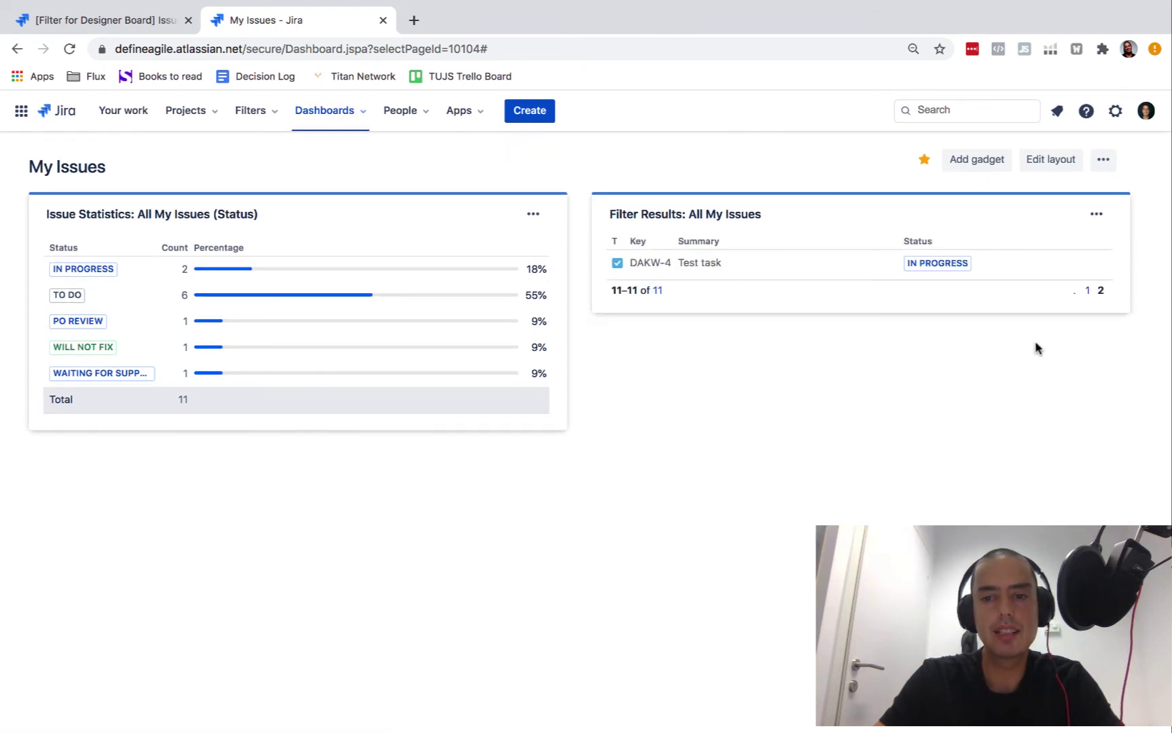
click(1086, 291)
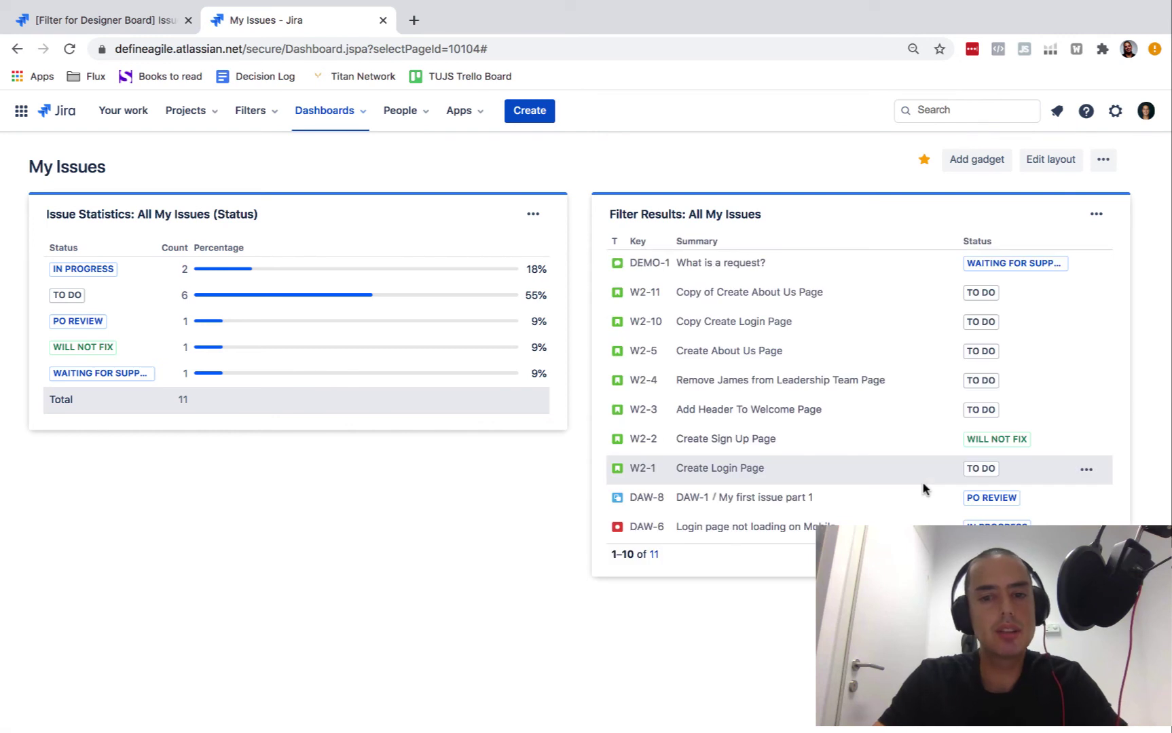